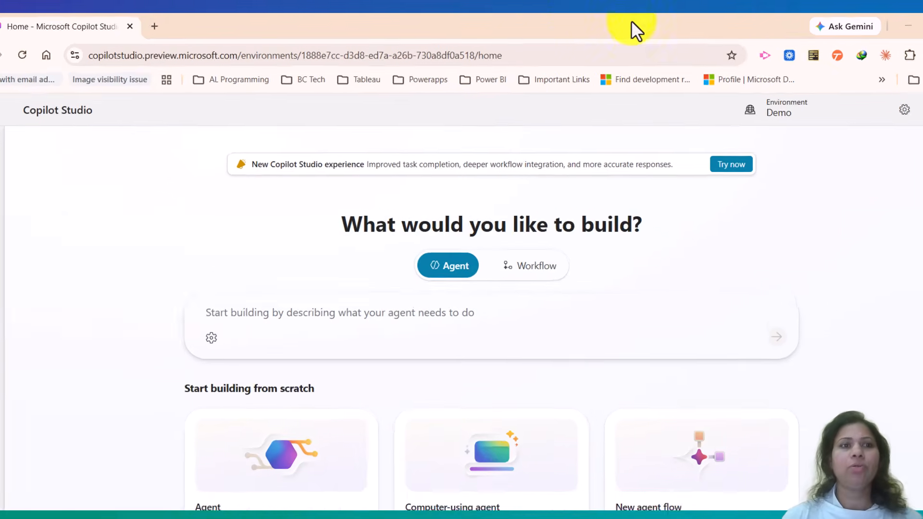
Review the Copilot Studio home page, including its web address, agent description box, build-from-scratch options and recent agents
left_click(427, 55)
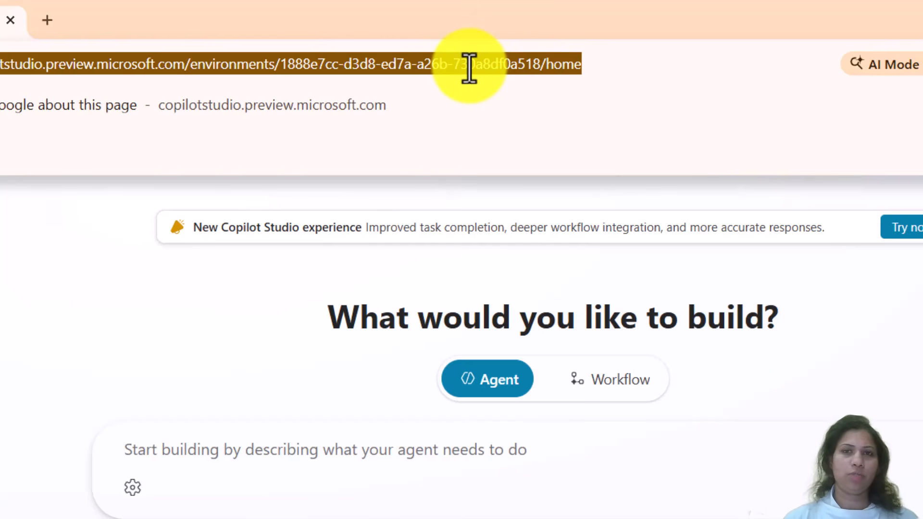
left_click(207, 245)
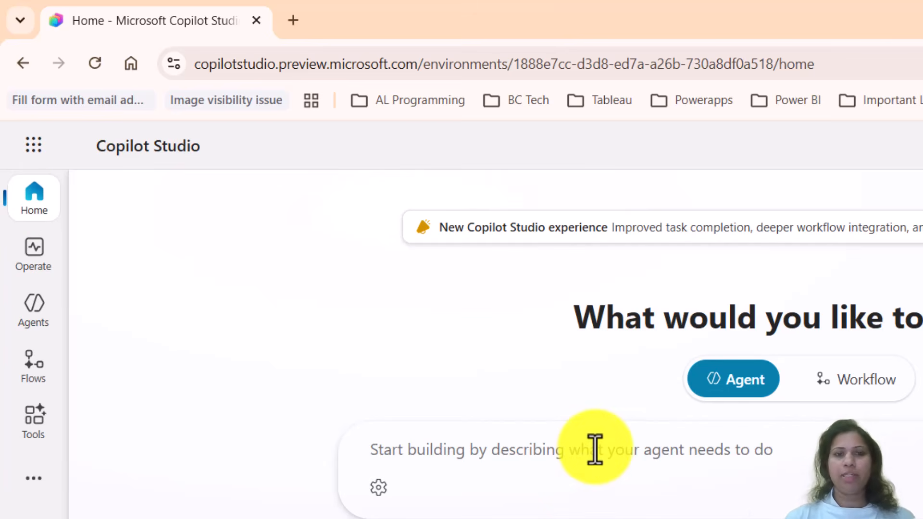
left_click(595, 449)
left_click_drag(912, 196, 921, 312)
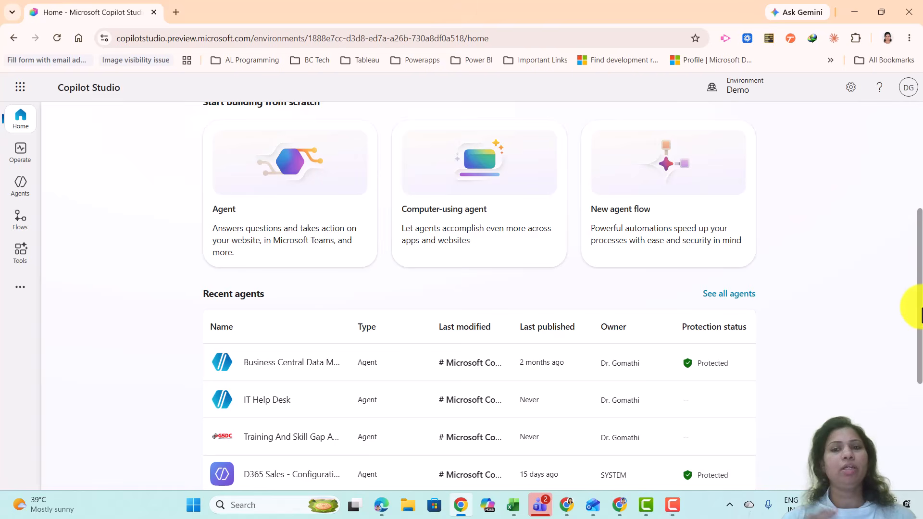
left_click_drag(920, 315, 920, 211)
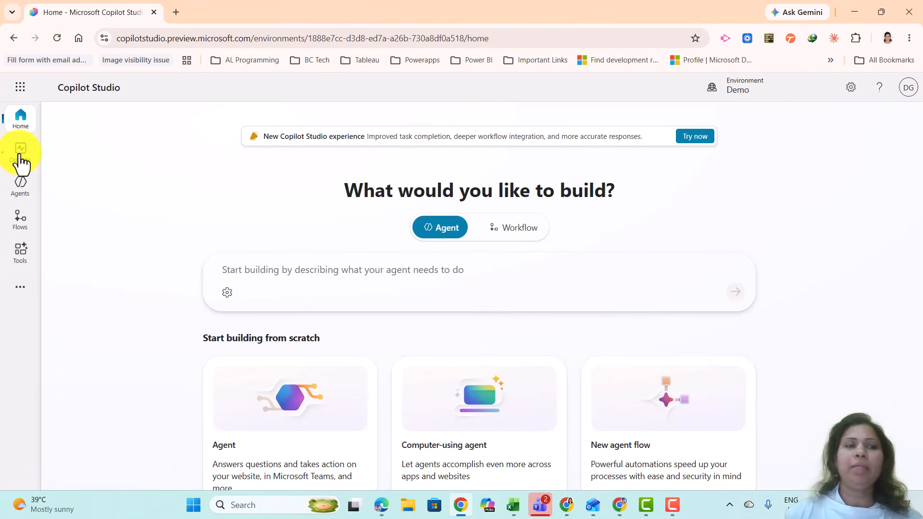
Review the Health, Evaluation and Cost views of the Operate page
left_click(20, 155)
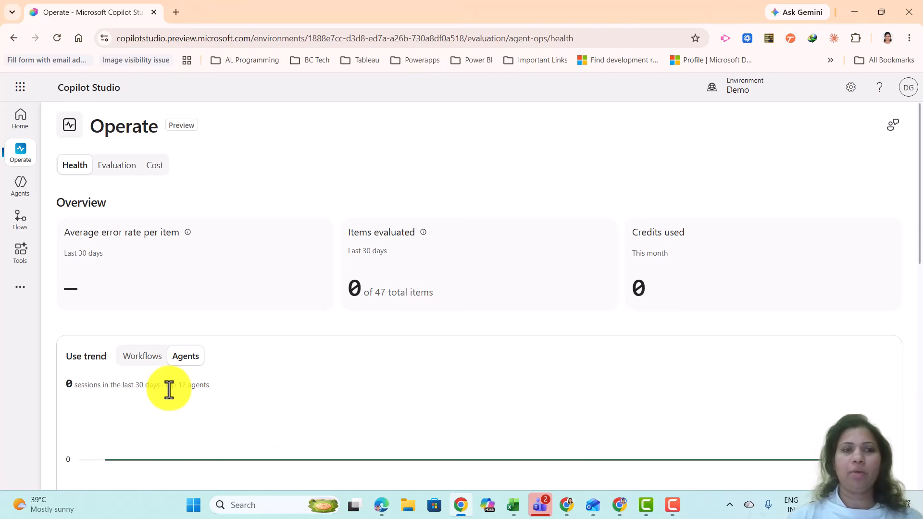
left_click(119, 165)
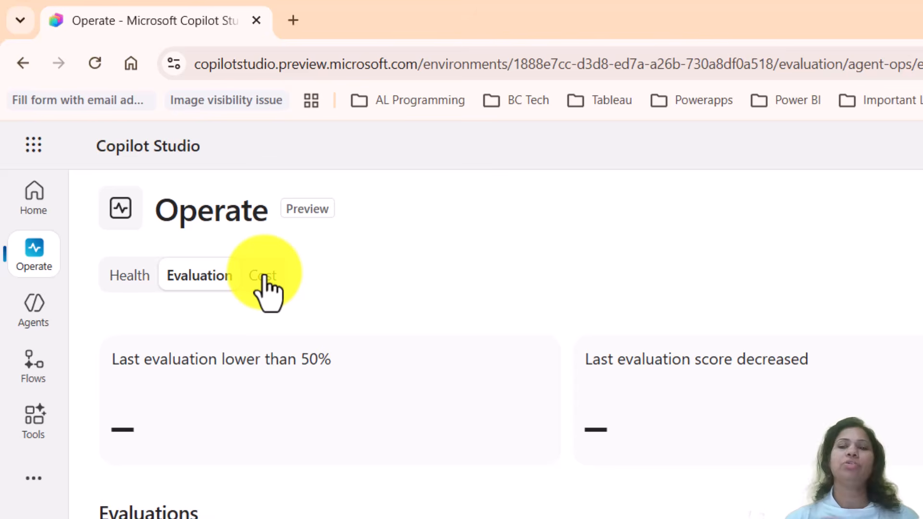
left_click(264, 277)
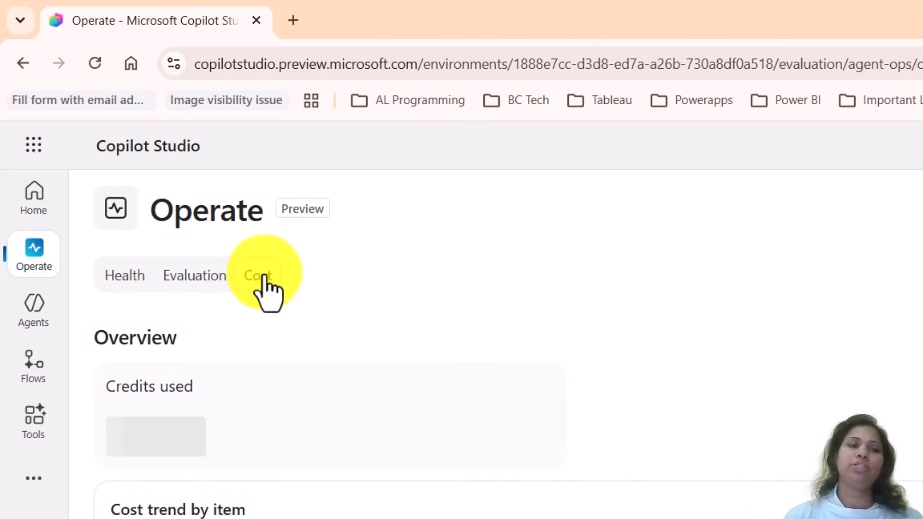
Examine the Agents page, covering existing agents, installable managed agents and agent templates
left_click(26, 315)
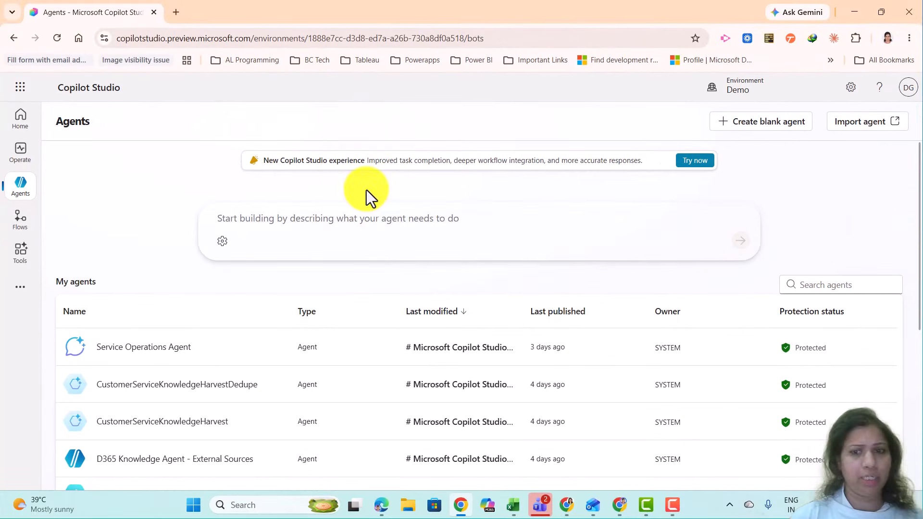
left_click_drag(919, 212, 920, 288)
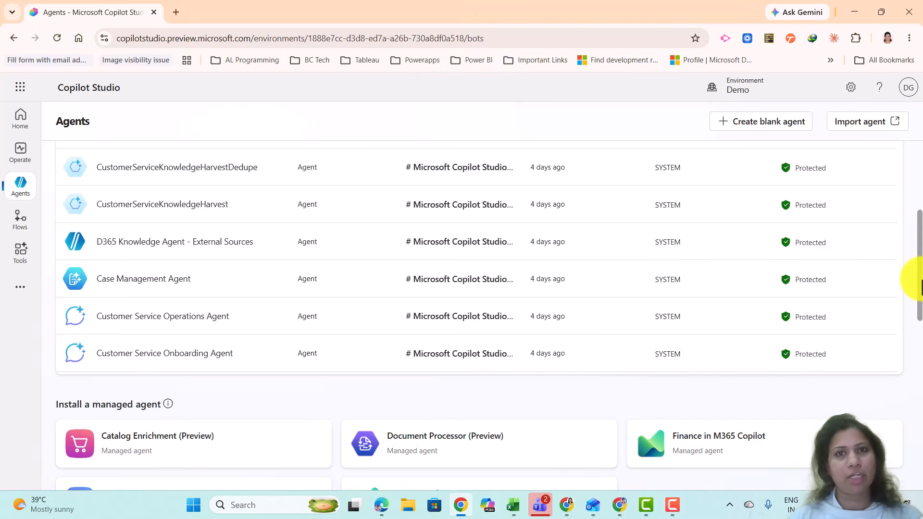
left_click_drag(920, 289, 921, 363)
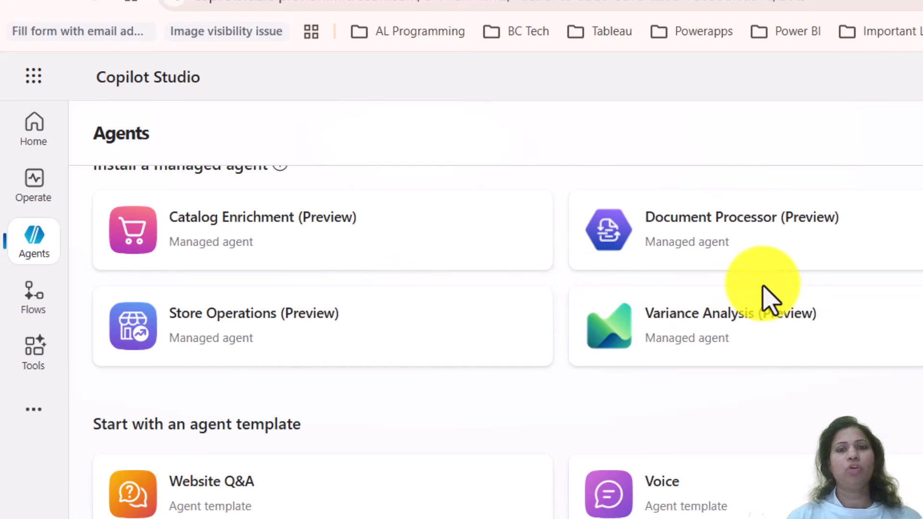
left_click(769, 295)
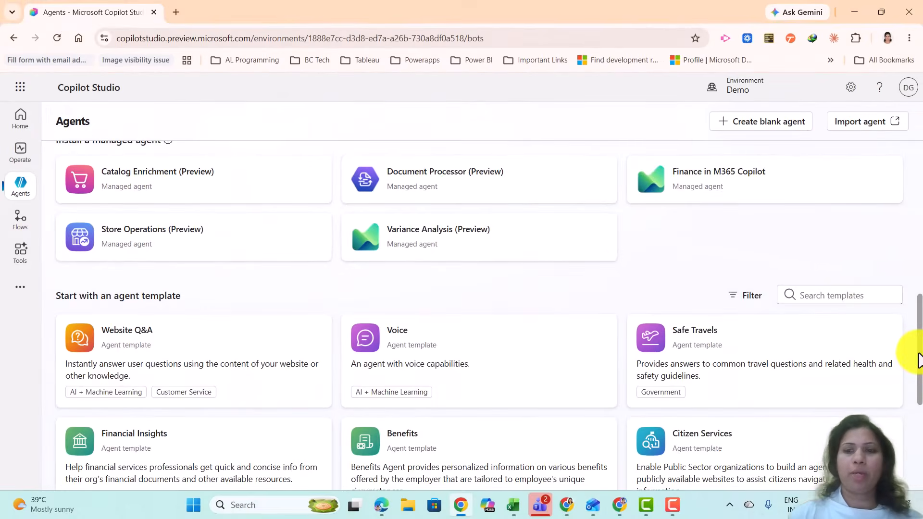
left_click_drag(919, 361, 920, 416)
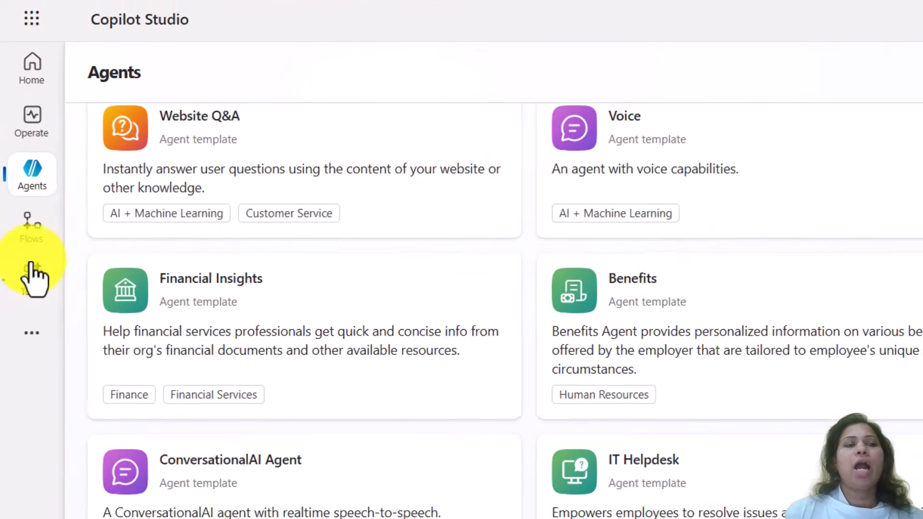
Look over the agent flows page, the types offered for a new tool, and the additional Power Platform resources
left_click(21, 220)
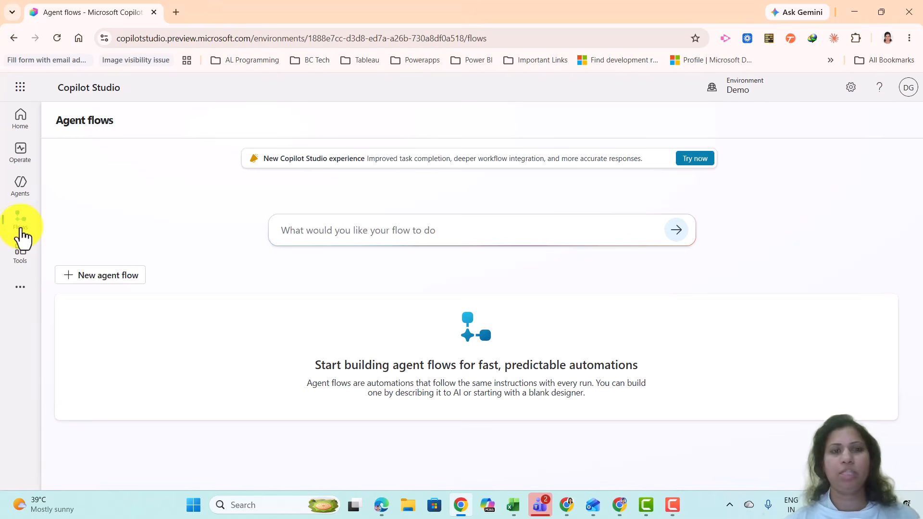
left_click(30, 263)
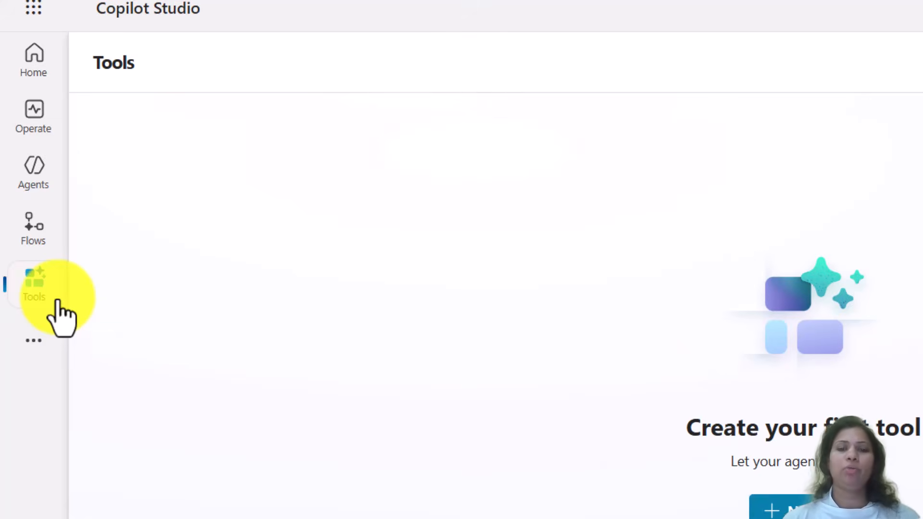
left_click(769, 510)
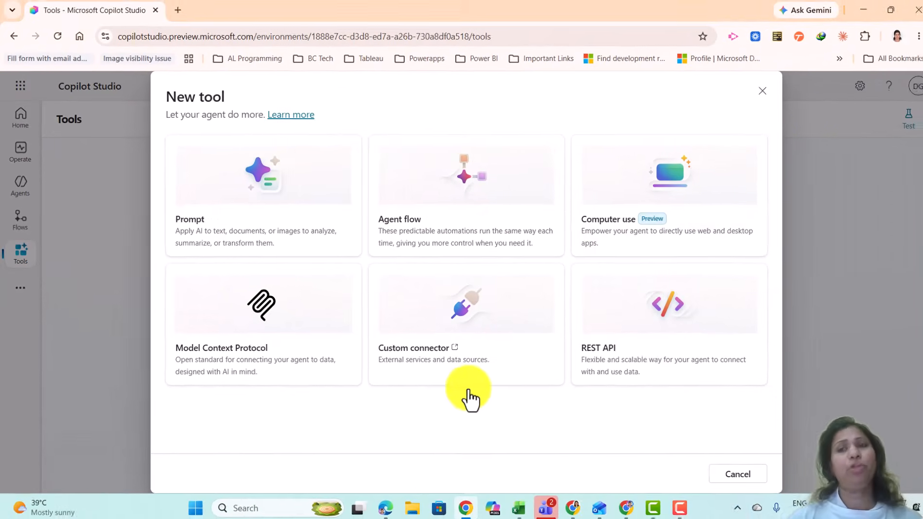
left_click(754, 92)
left_click(20, 287)
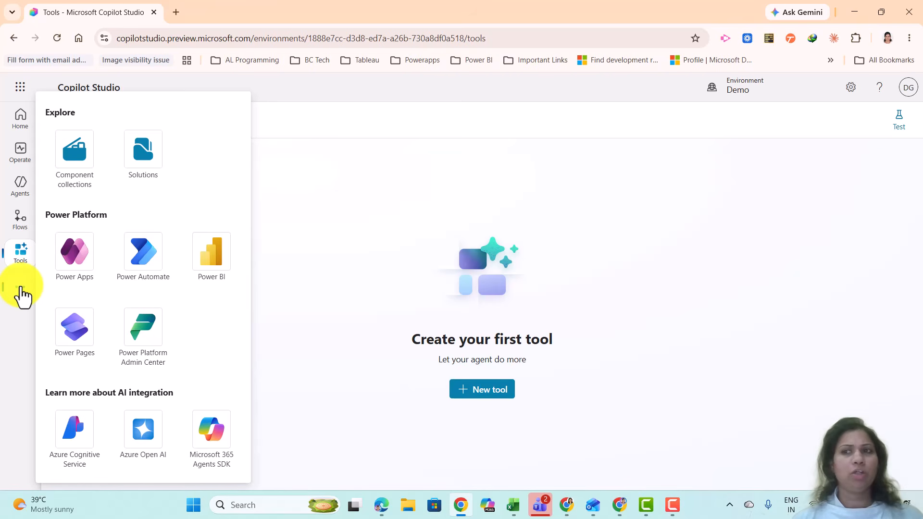
left_click(294, 262)
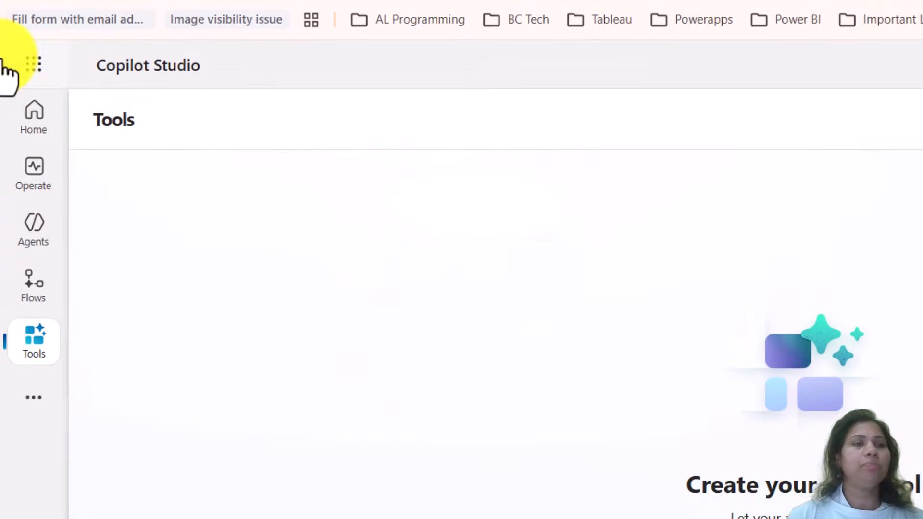
On the home page, begin the agent description with 'Create an AI Agent called "L&D Learning Assistant" for an organization.'
left_click(34, 195)
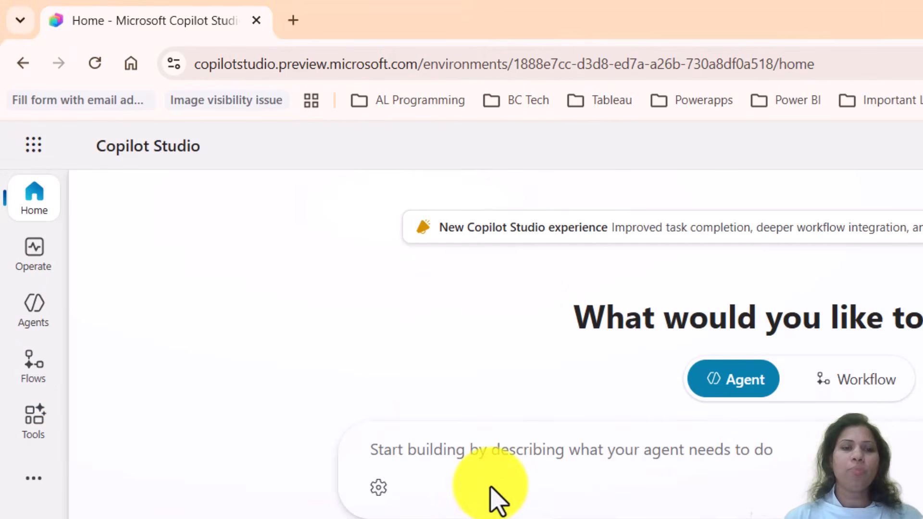
left_click(504, 468)
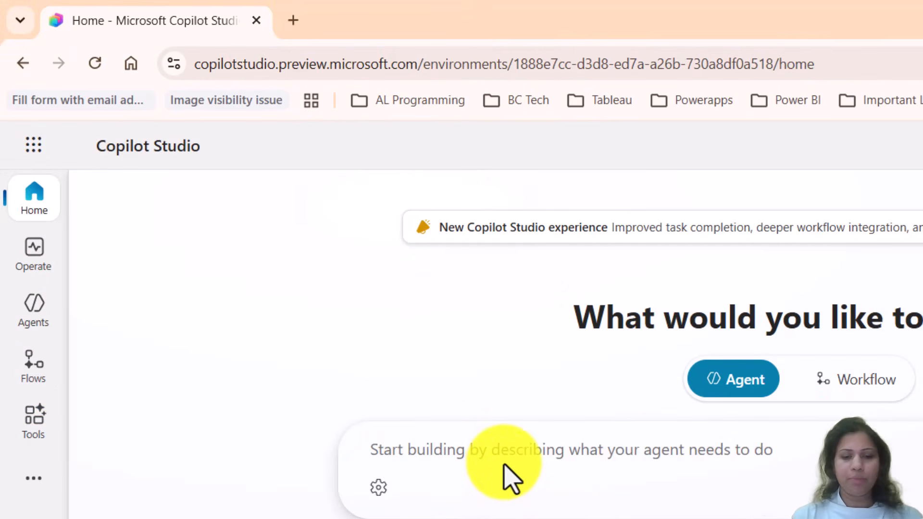
type("Create a")
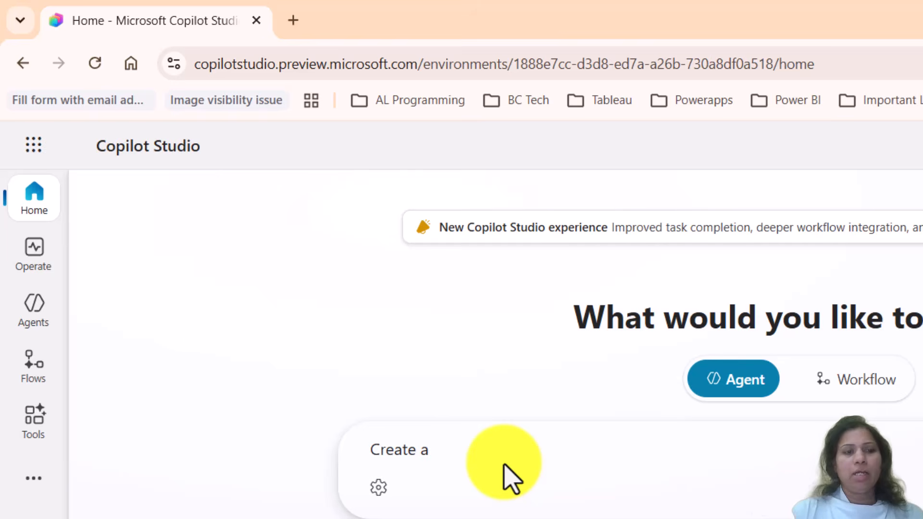
type("n AI Agent calle")
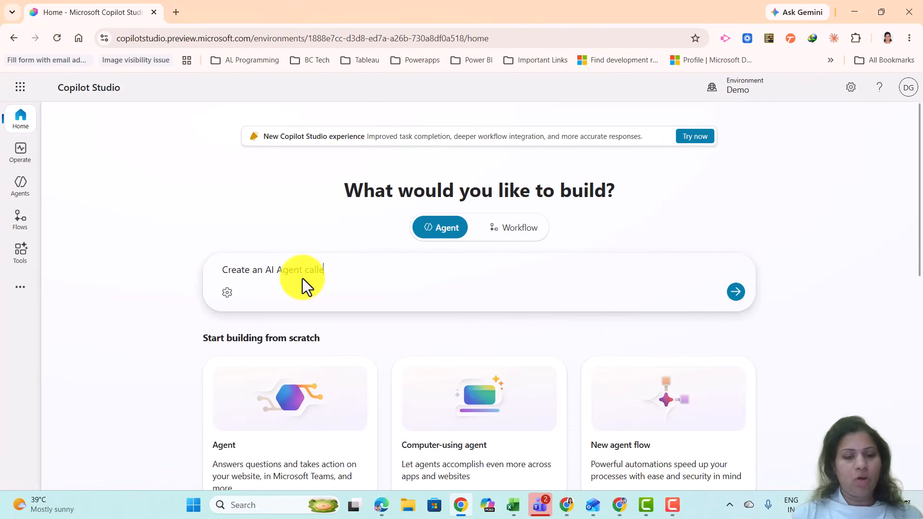
type("d \"L&D")
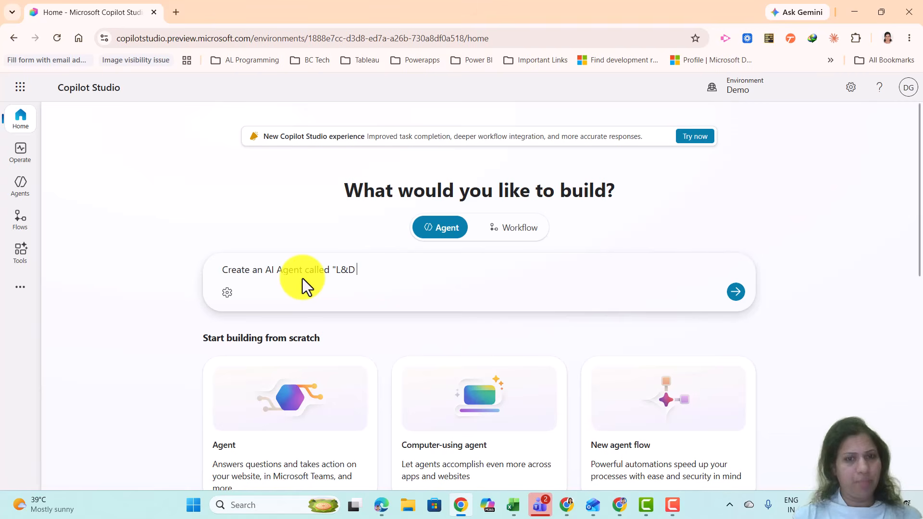
type(" Learn")
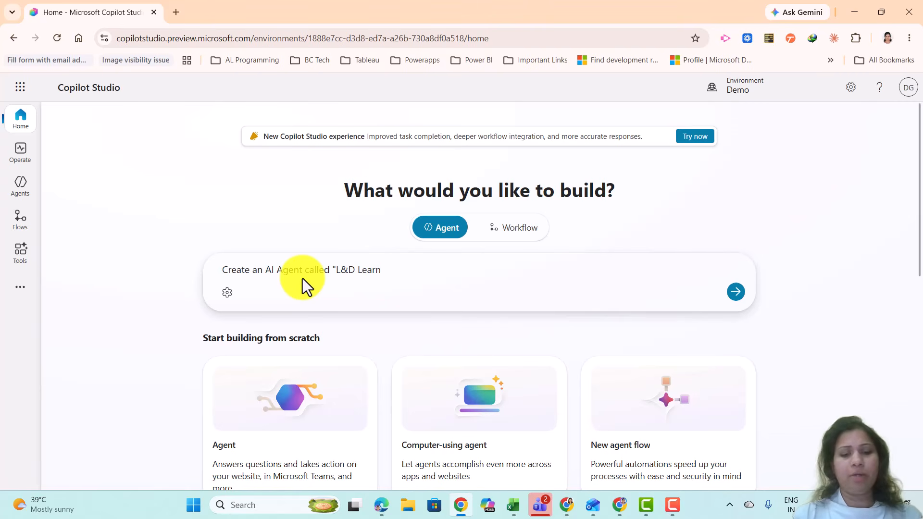
type("ing Assistant\" ")
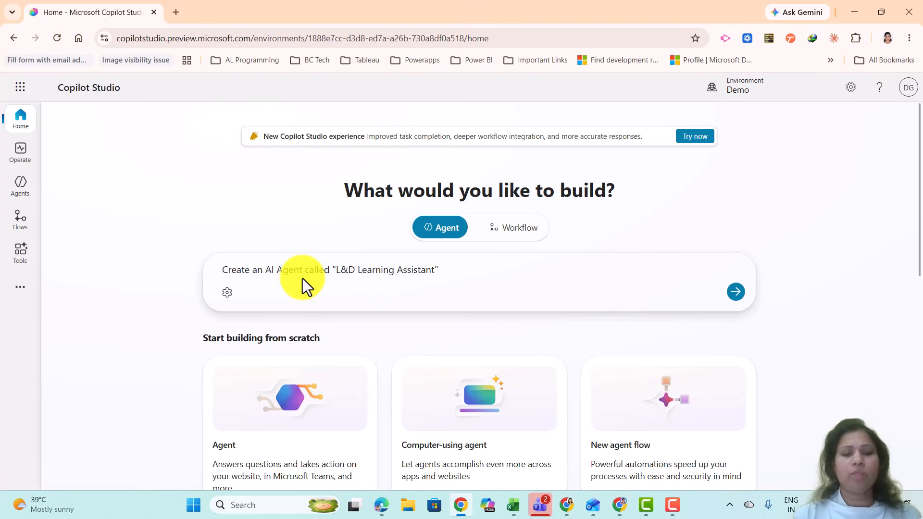
type(" for an o")
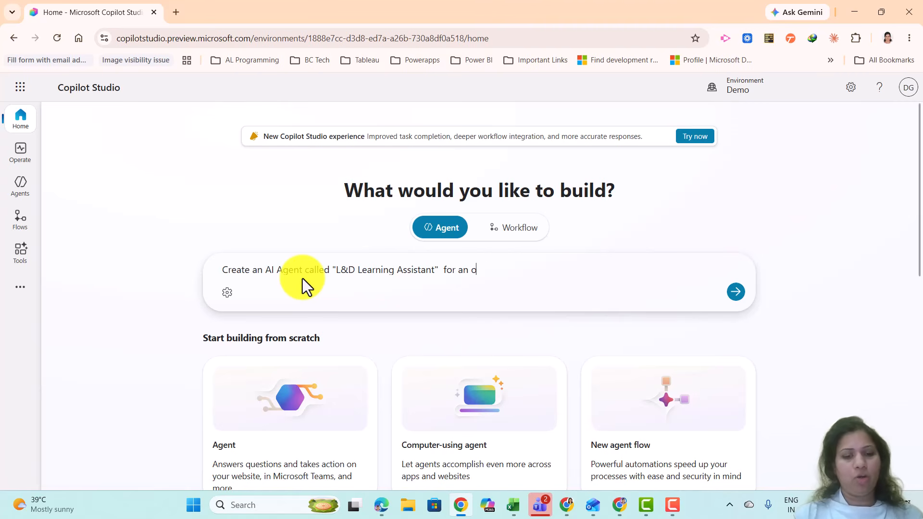
type("rganization.")
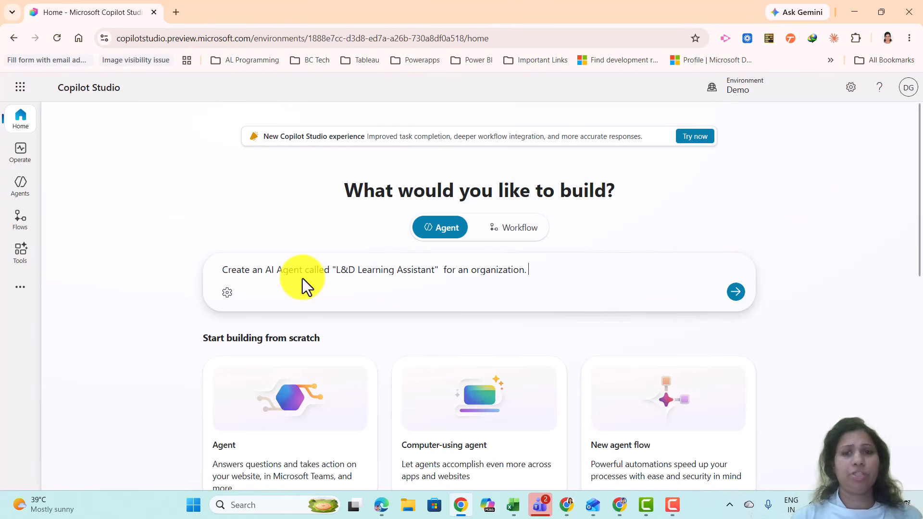
Add 'The agent should act as a Learning and Development assistant for employees' to the description and submit it to create the agent
type("The ")
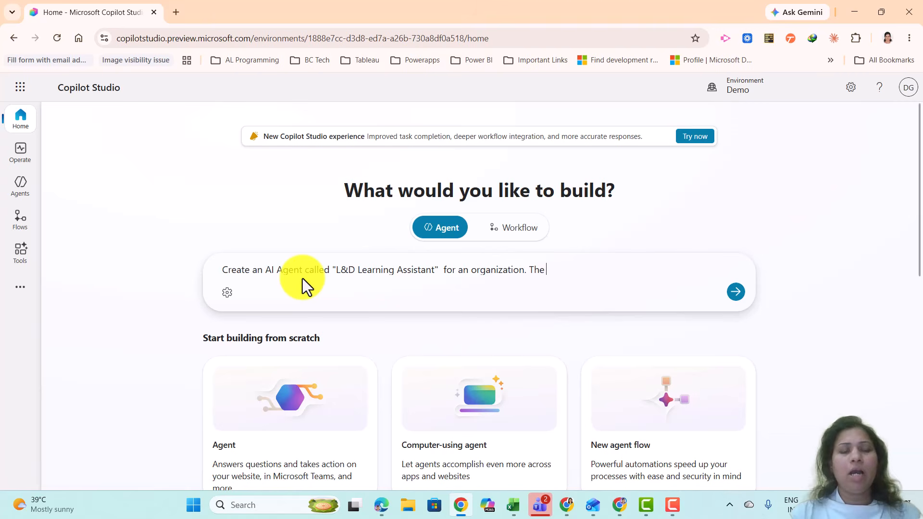
type("agent should act as a")
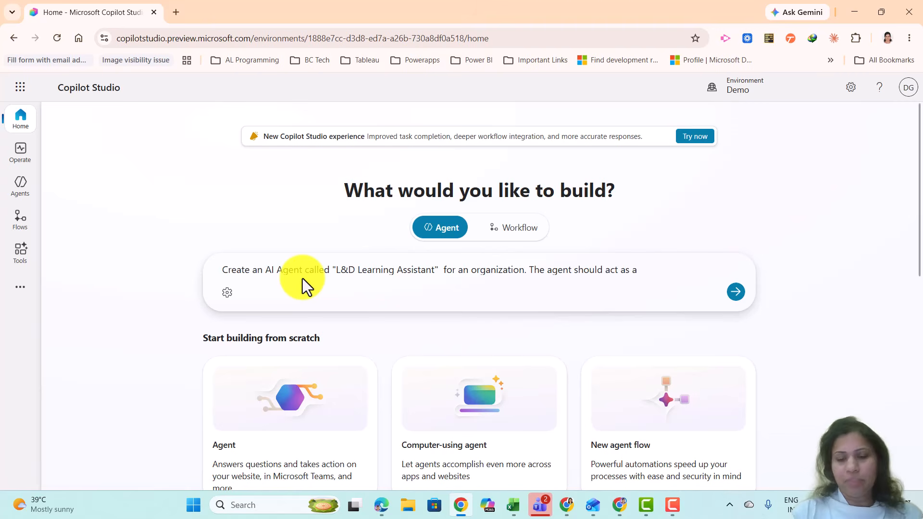
type(" Learning and ")
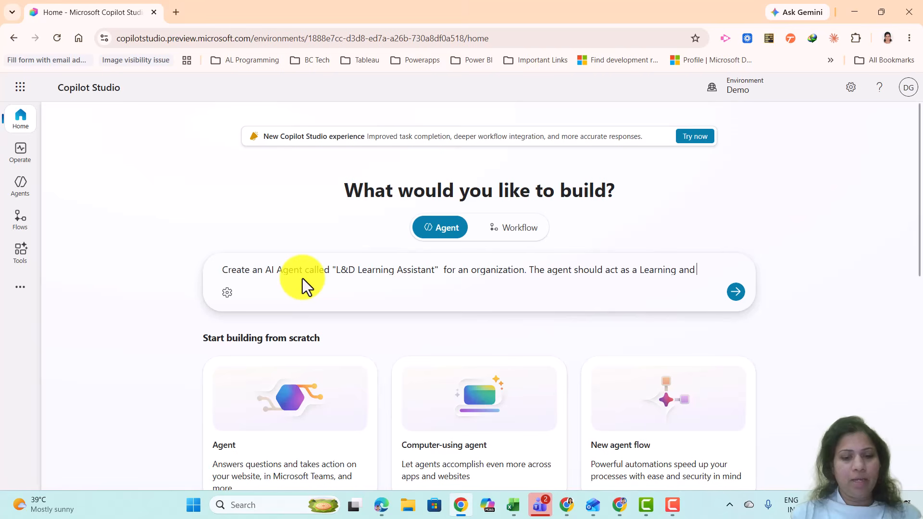
type("Developmetn a")
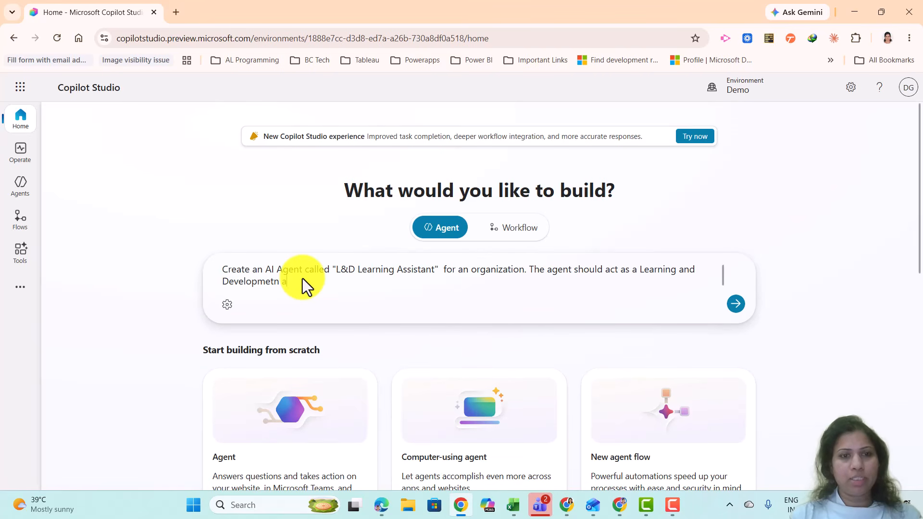
key("BackSpace")
key("BackSpace")
key("BackSpace")
key("BackSpace")
type("n")
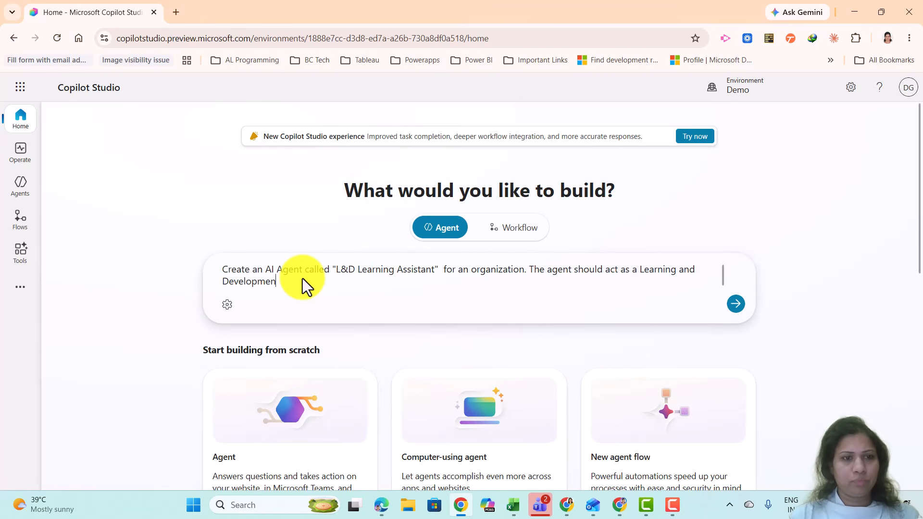
type("t assistant for ")
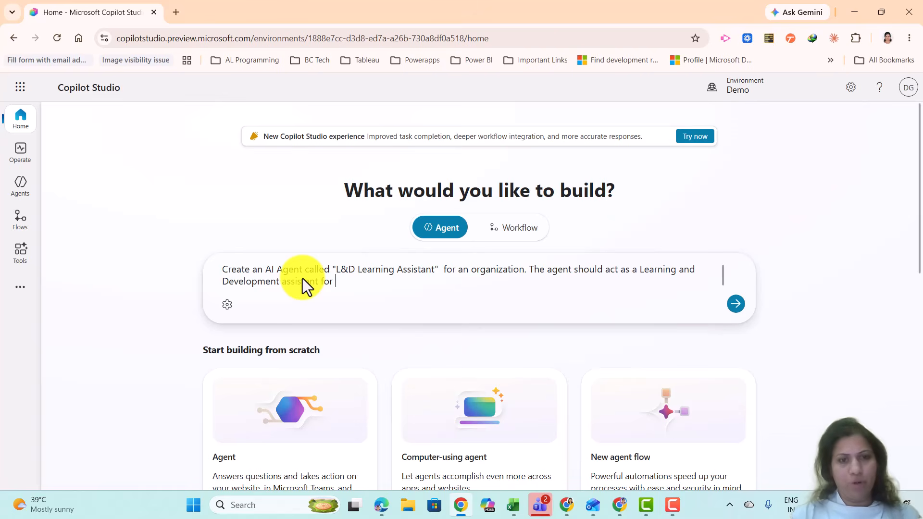
type("employees")
key("Return")
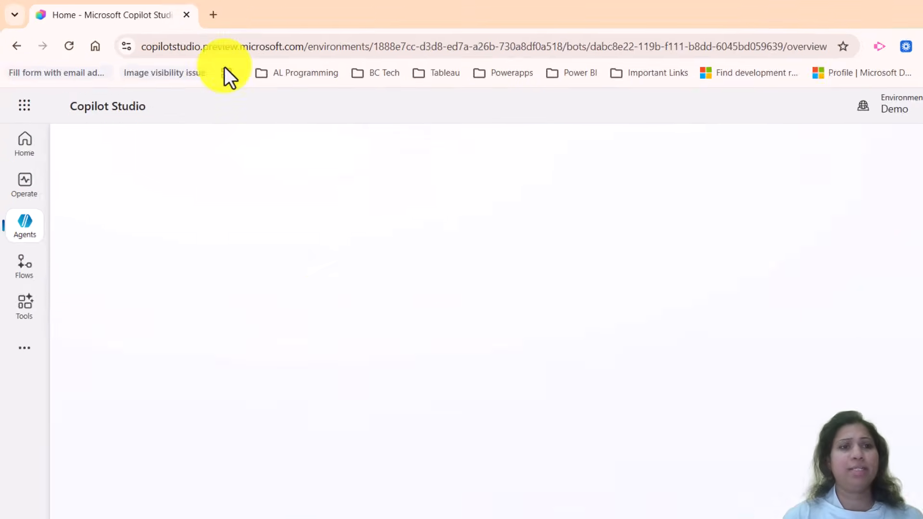
Open ChatGPT at chat.openai.com in a new browser tab
left_click(176, 12)
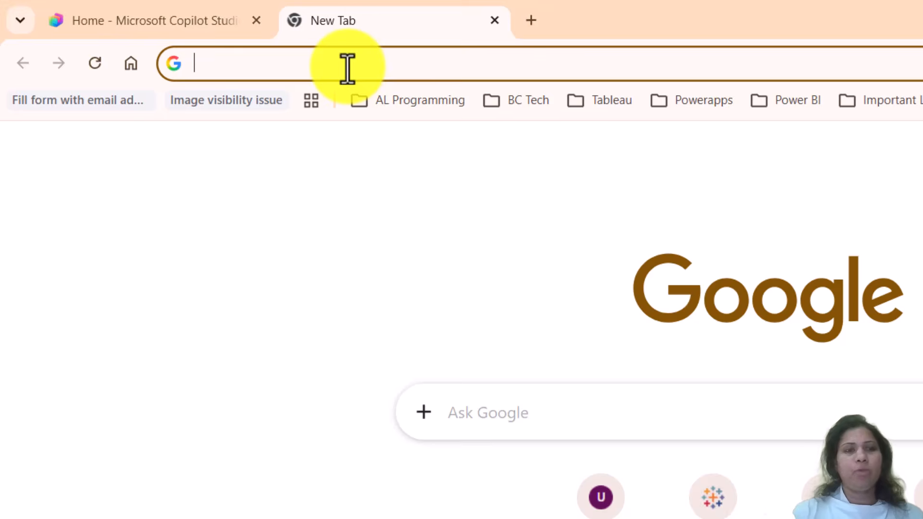
type("chat.openai.com")
key("Return")
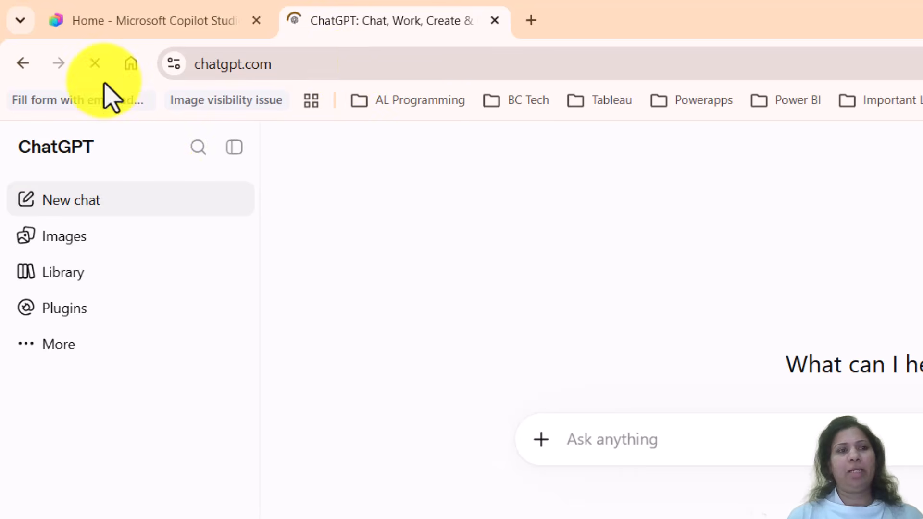
Collapse the ChatGPT sidebar and send the message 'hi' in a new chat
left_click(234, 149)
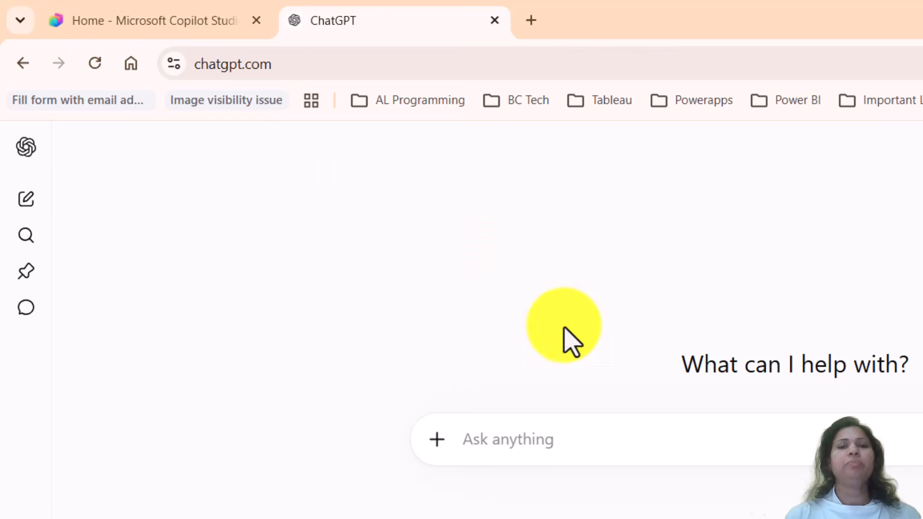
type("hi")
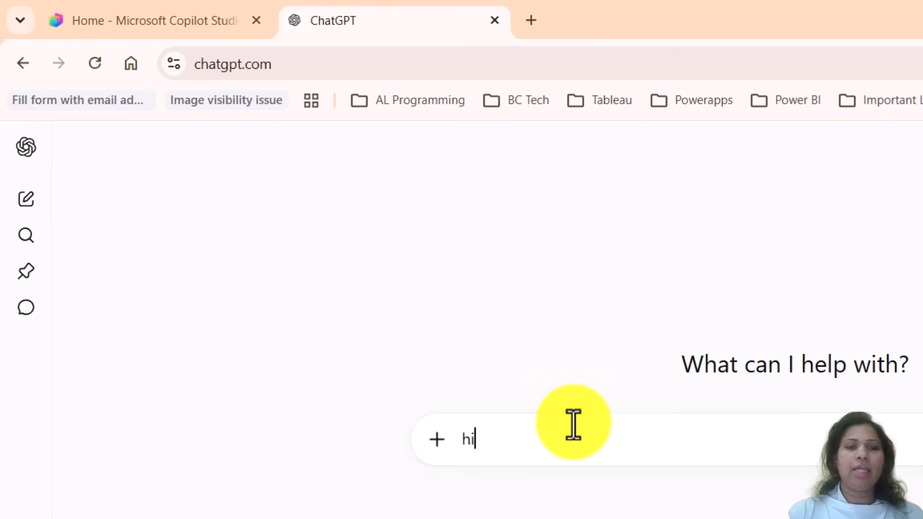
key("Return")
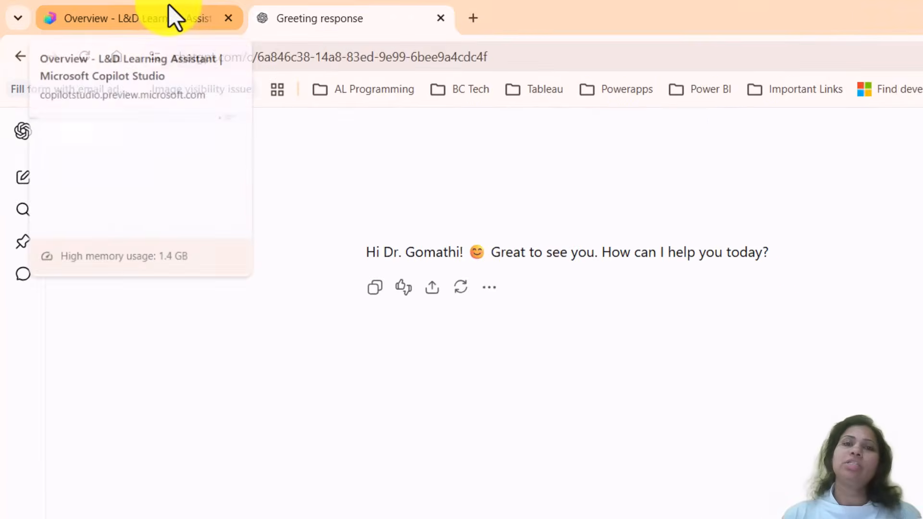
Switch back to Copilot Studio and review the L&D Learning Assistant's name, description and status on its overview
left_click(172, 12)
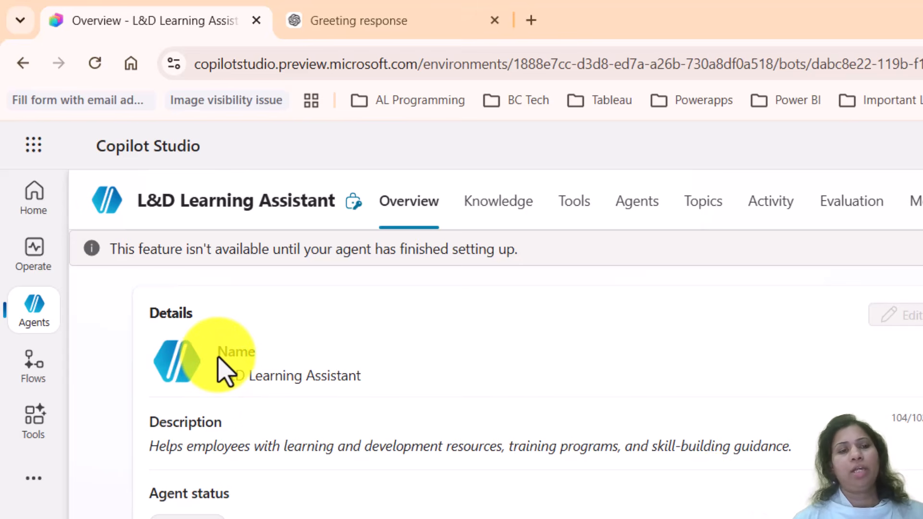
left_click_drag(217, 379, 378, 395)
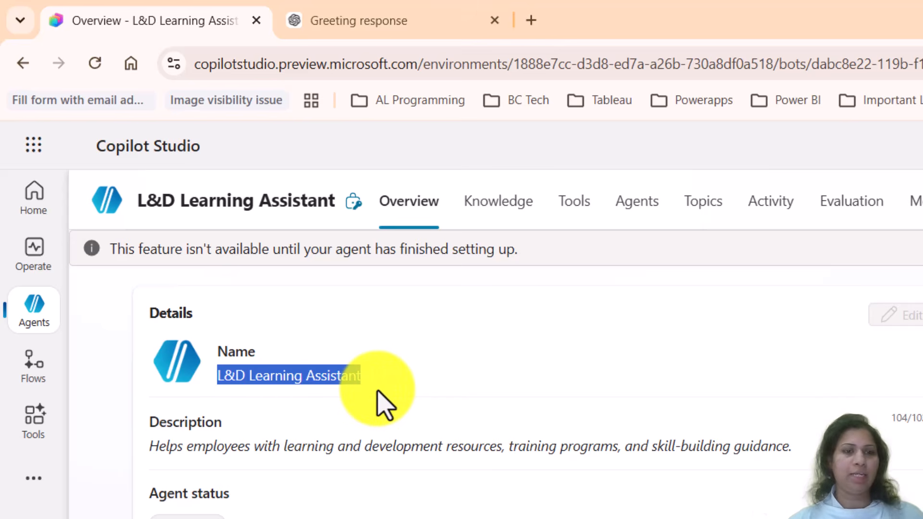
left_click(231, 447)
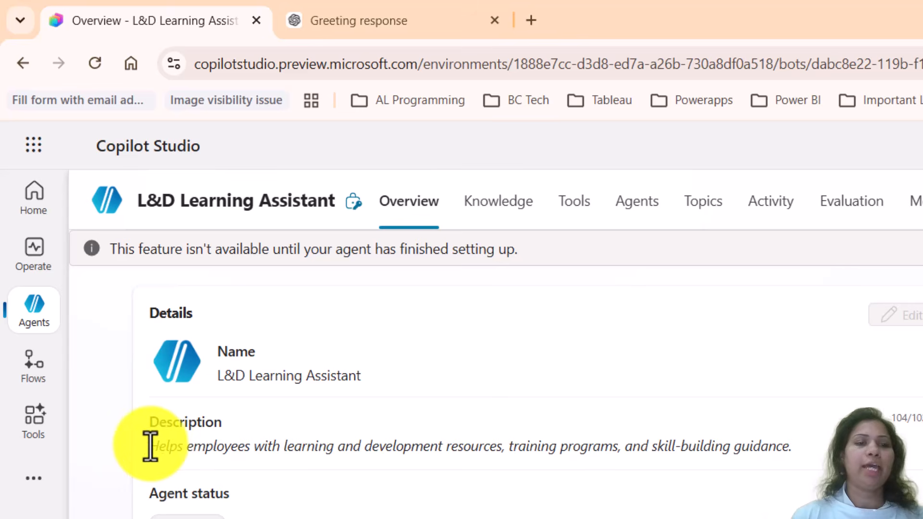
left_click_drag(150, 445, 777, 445)
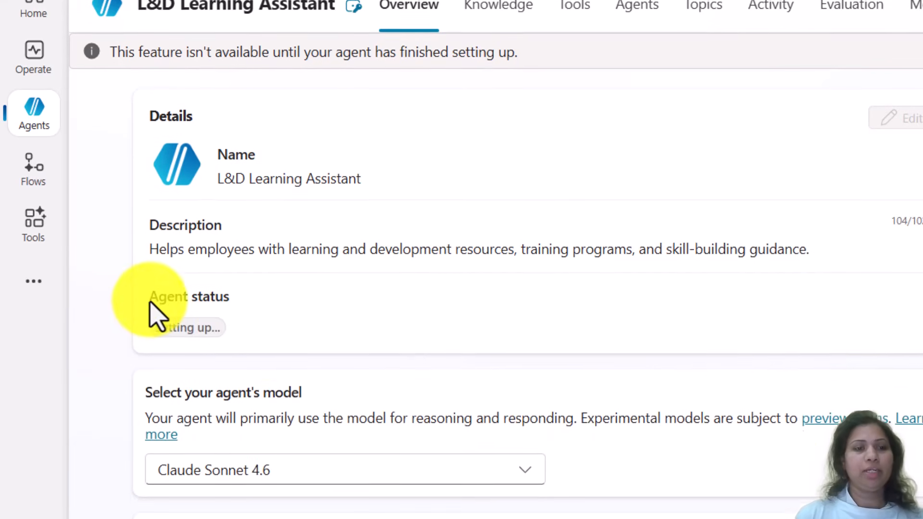
left_click_drag(151, 299, 267, 333)
left_click(267, 335)
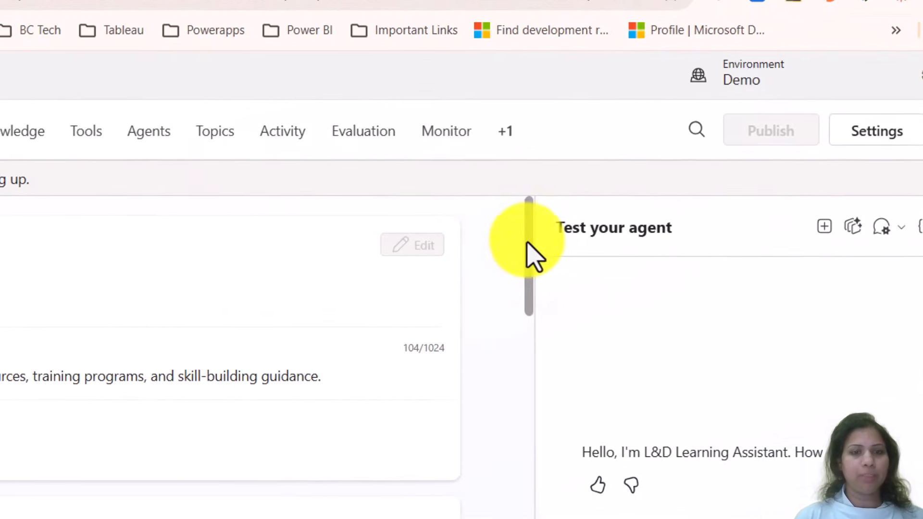
left_click_drag(526, 249, 536, 281)
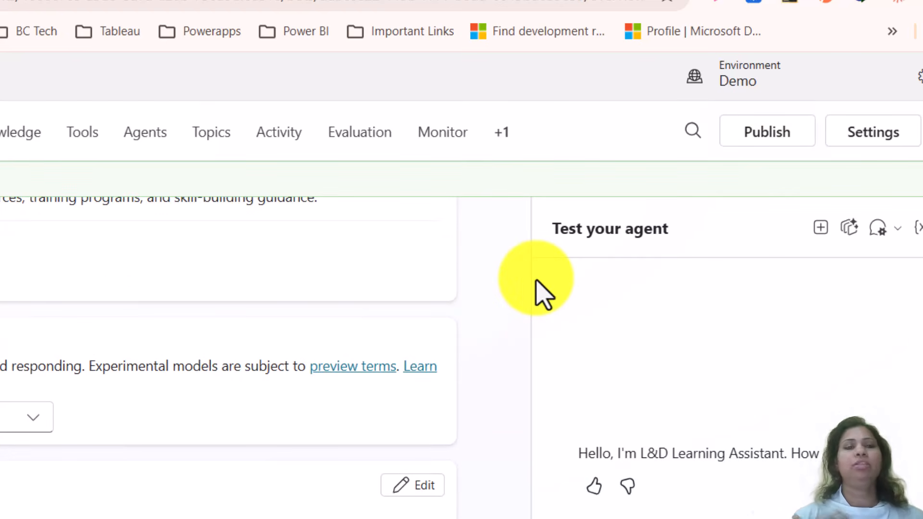
Look through the models available for the agent and select GPT-5 Auto
left_click(33, 417)
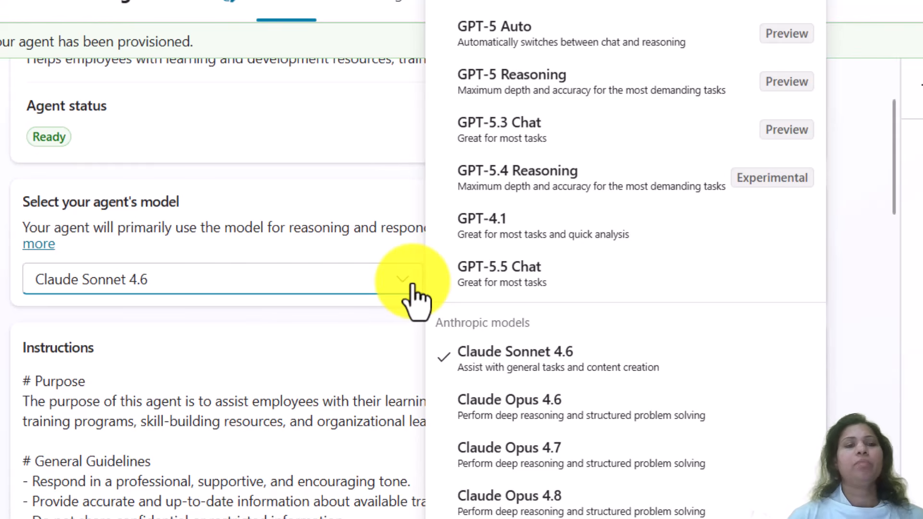
left_click(158, 217)
left_click_drag(24, 198, 210, 216)
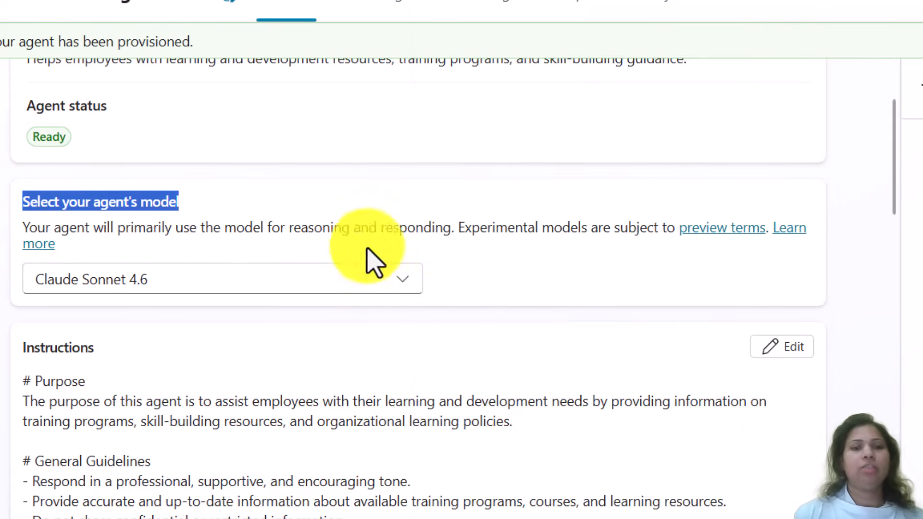
left_click(404, 277)
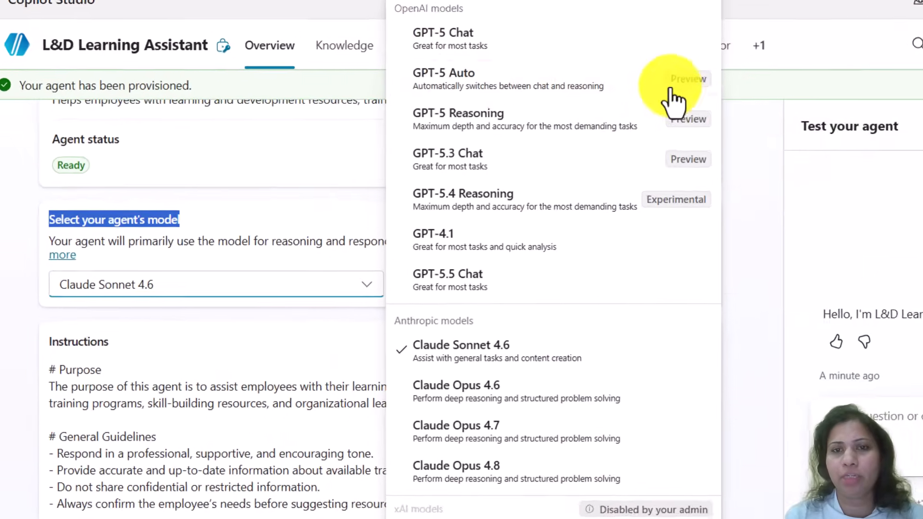
mouse_move(548, 145)
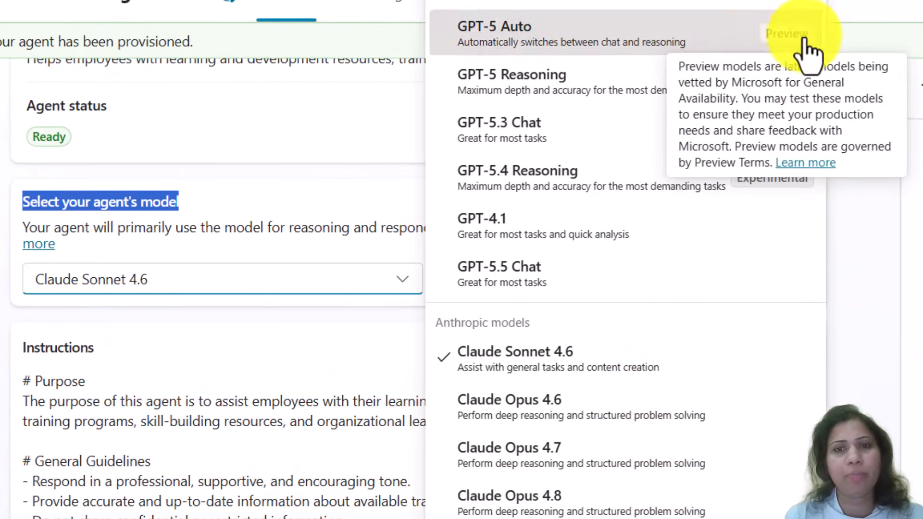
left_click(806, 48)
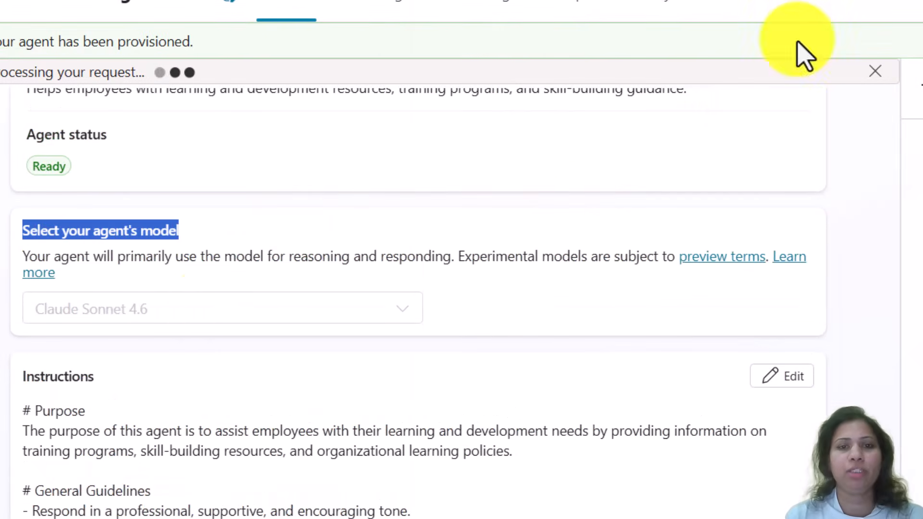
Switch the agent's model to GPT-5 Chat
left_click(215, 312)
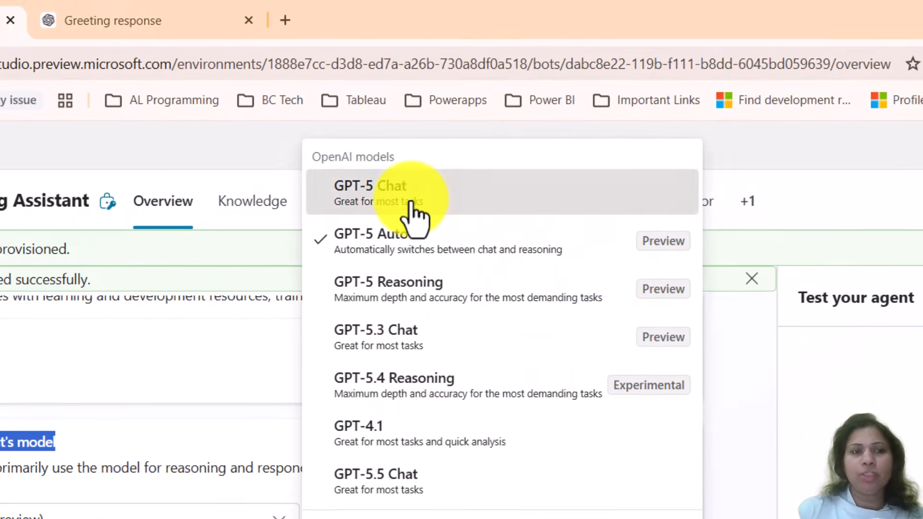
left_click(412, 211)
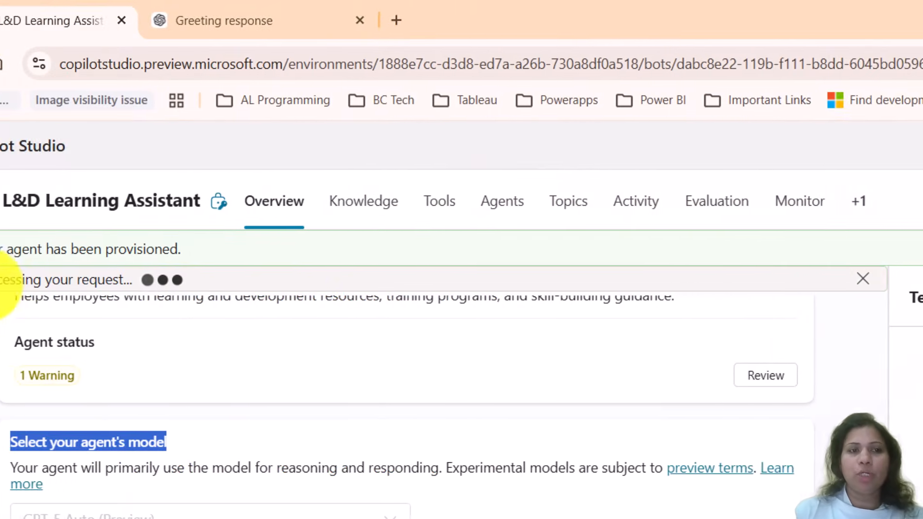
left_click_drag(111, 283, 366, 305)
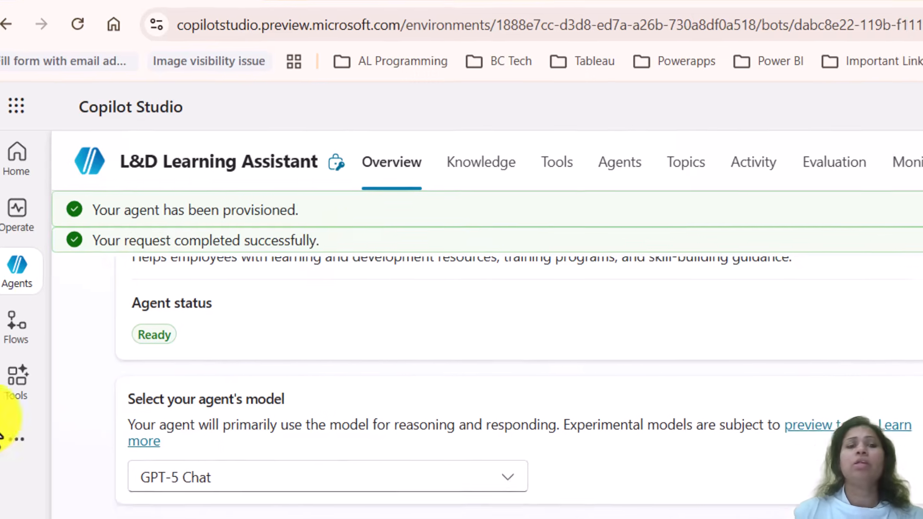
Change the agent's model to GPT-5 Reasoning and dismiss the completion notification
left_click(524, 514)
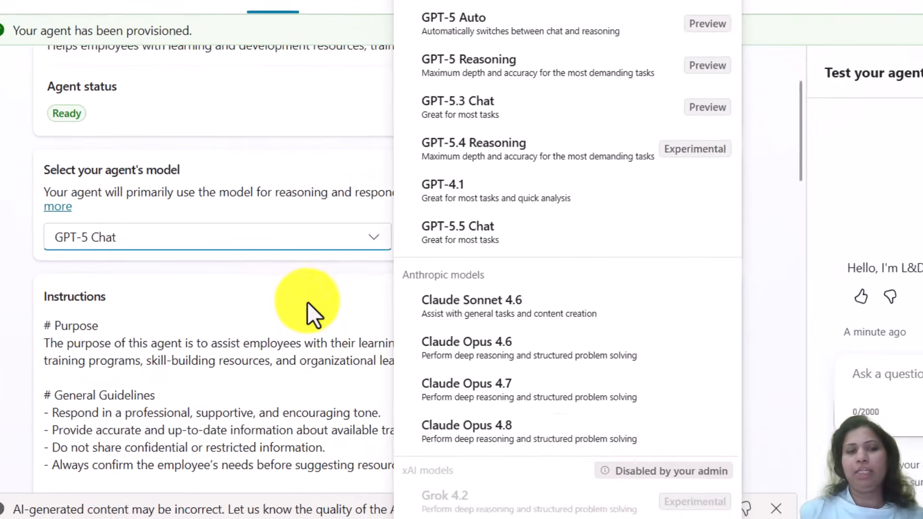
left_click(267, 338)
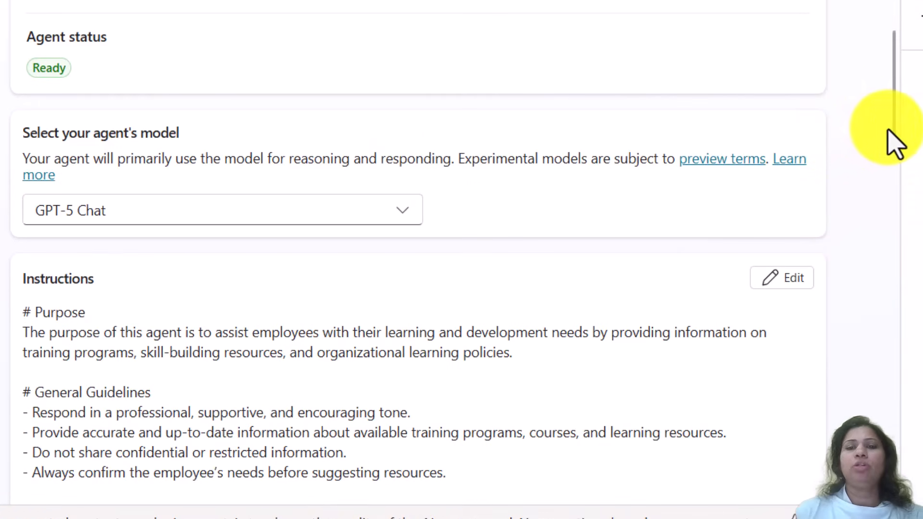
left_click(286, 230)
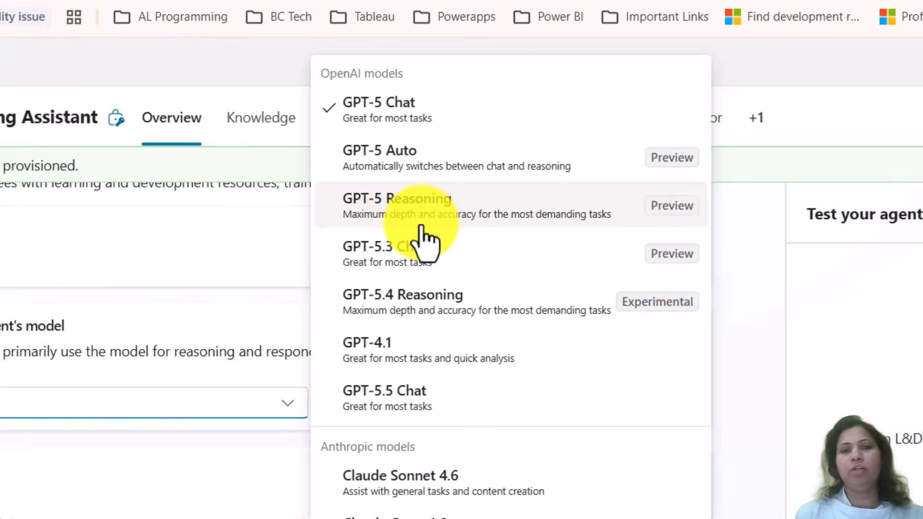
left_click(422, 225)
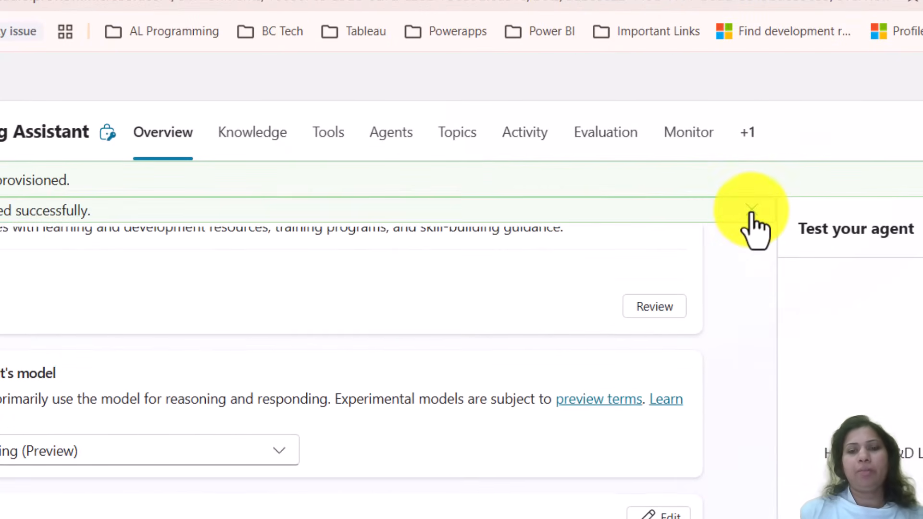
left_click(751, 210)
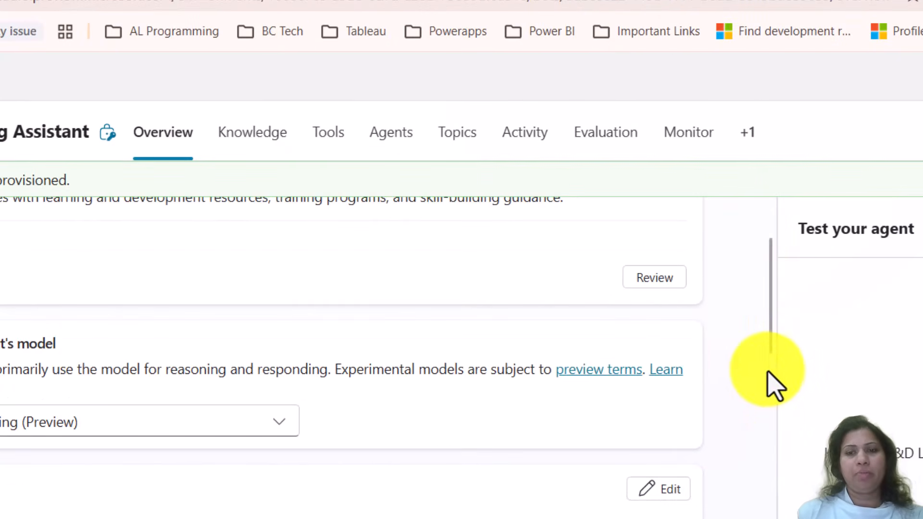
Review the agent status warning about the chosen model, then close its details
scroll(775, 355, "up", 4)
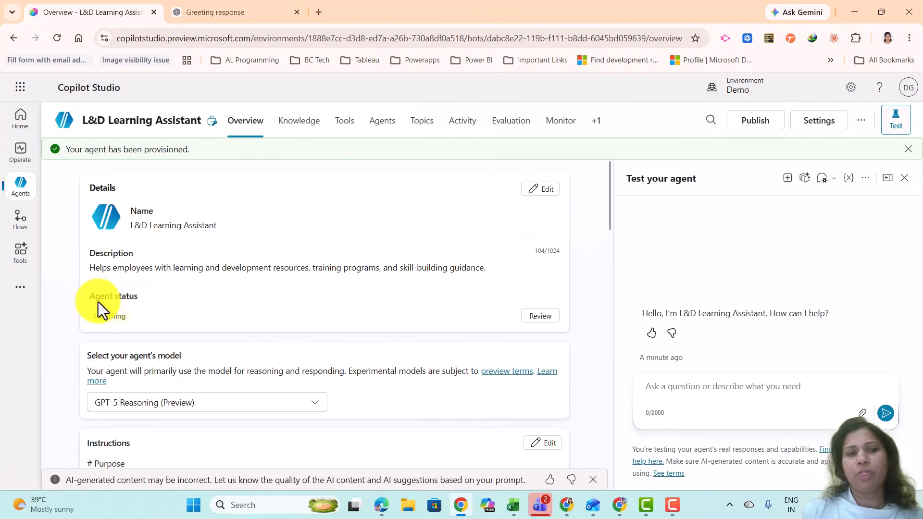
left_click(540, 316)
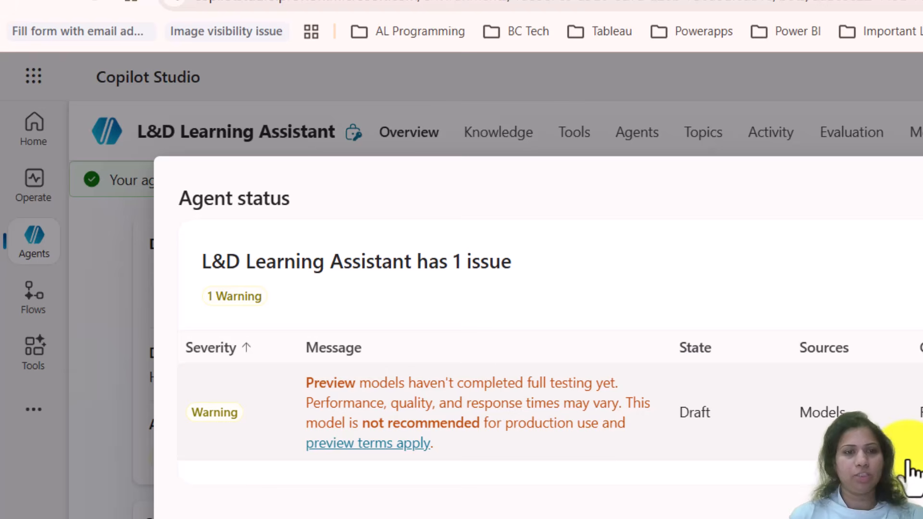
left_click_drag(305, 384, 574, 419)
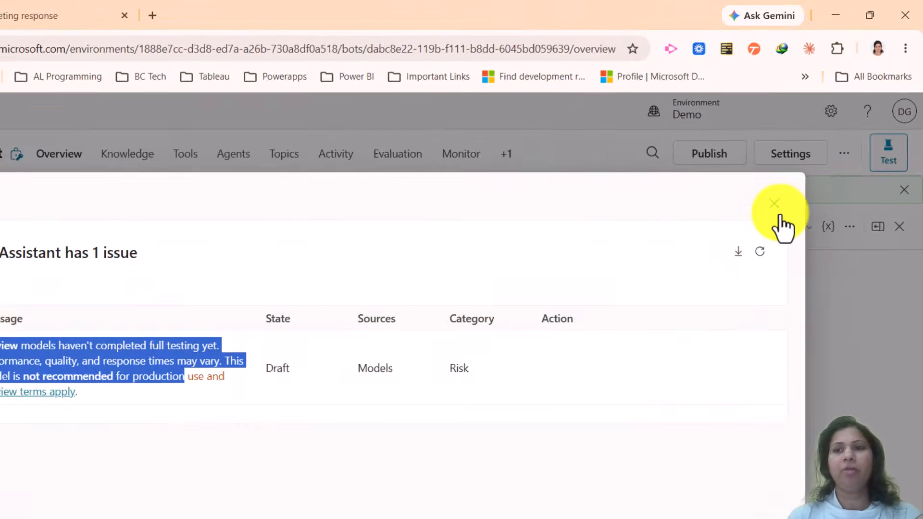
left_click(806, 160)
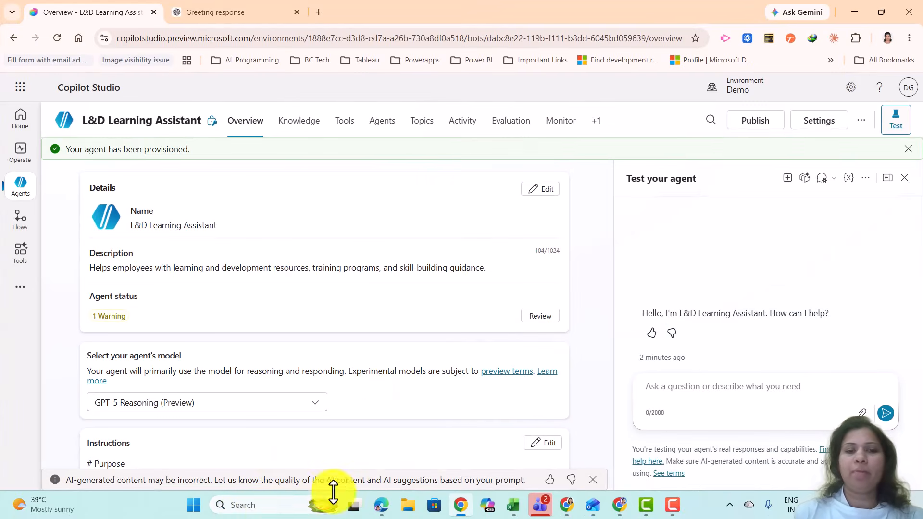
Set the agent's model back to GPT-5 Chat and check the agent status
left_click(315, 403)
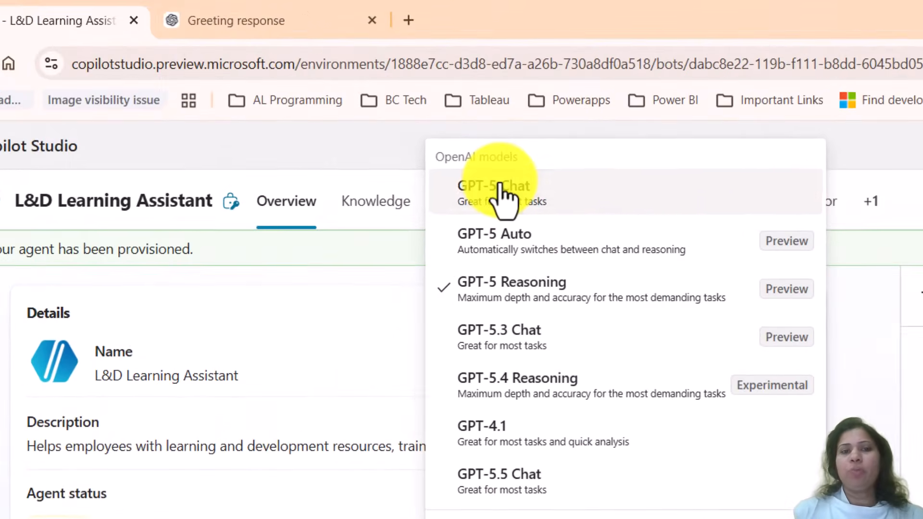
left_click(502, 192)
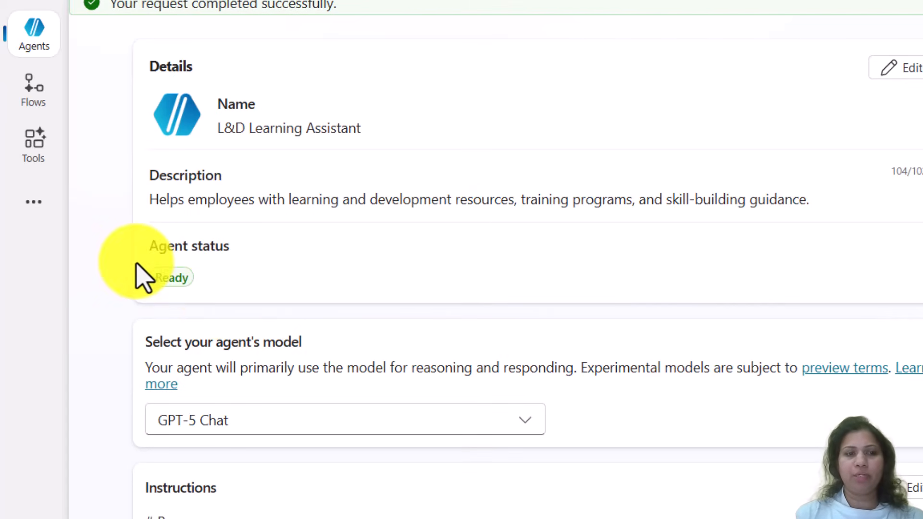
left_click_drag(138, 263, 219, 305)
left_click(624, 127)
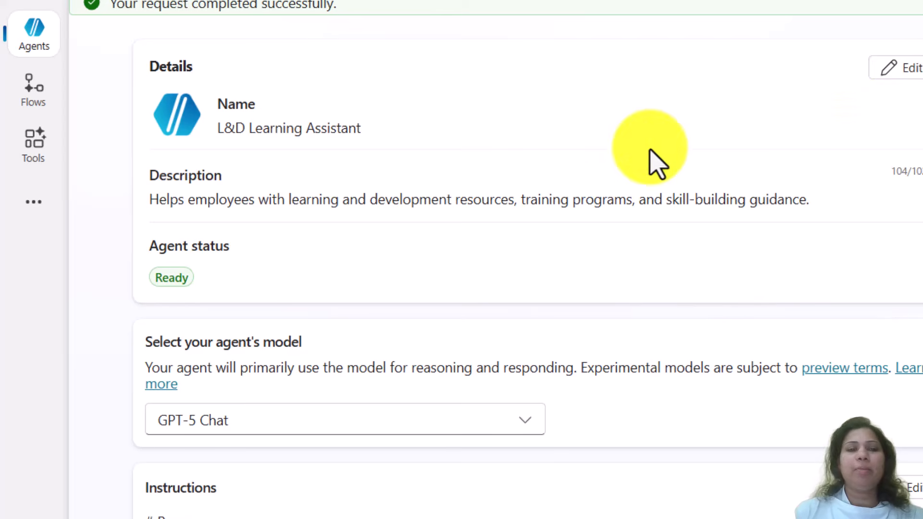
Examine the agent's description and its character count in the details section
left_click_drag(154, 199, 442, 177)
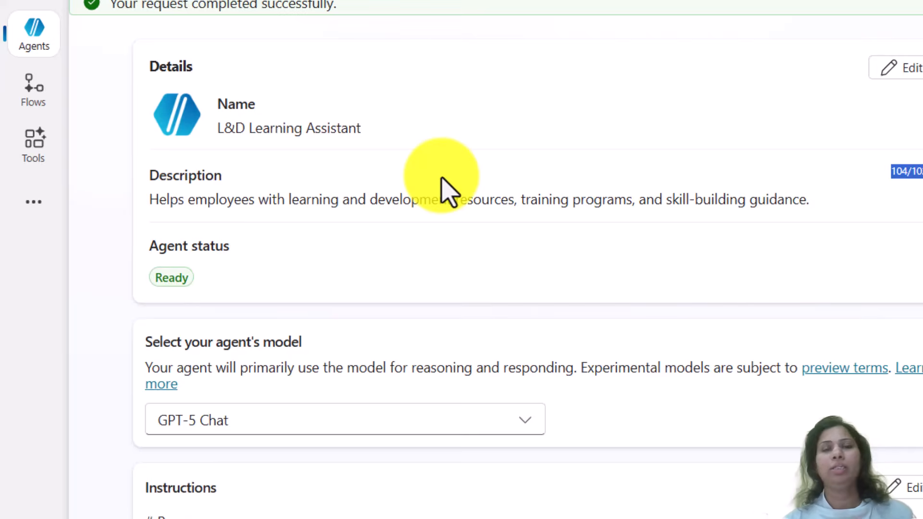
scroll(447, 191, "down", 1)
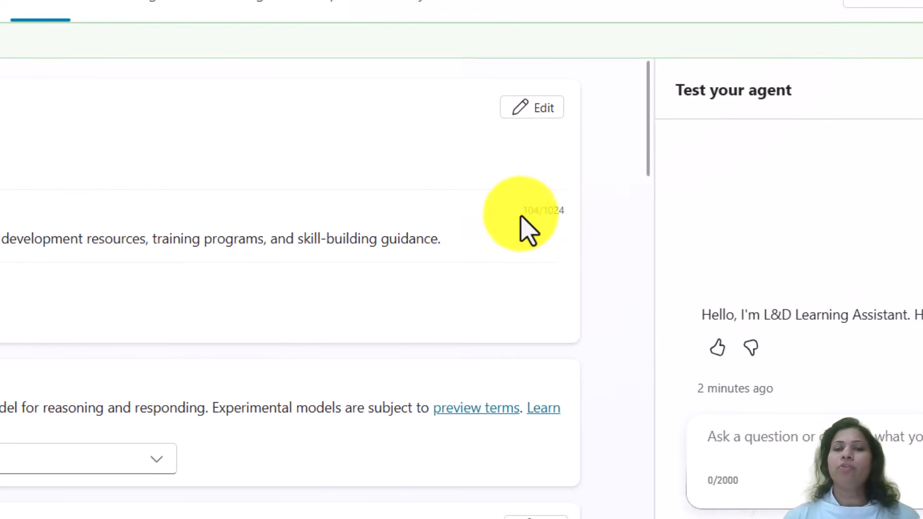
left_click(577, 208)
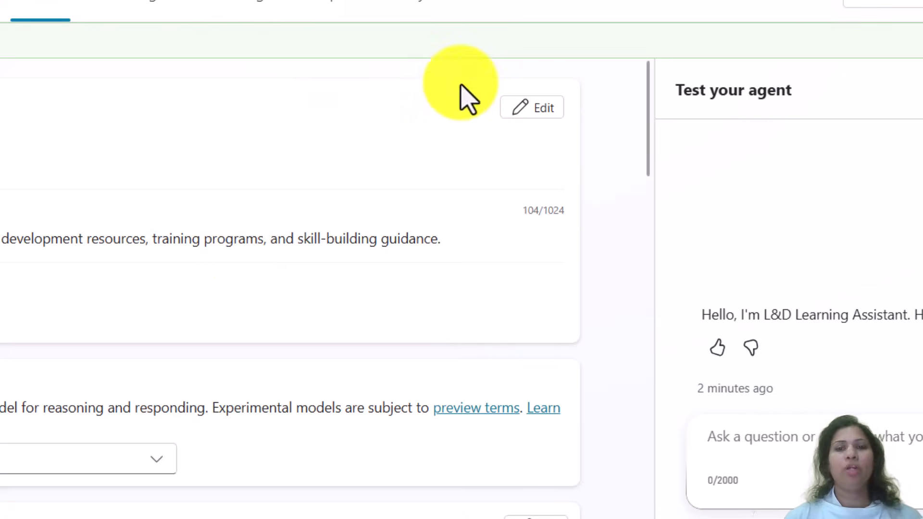
Open the agent's details for editing, check the name and description fields, and view the hint on the description's purpose
left_click(536, 110)
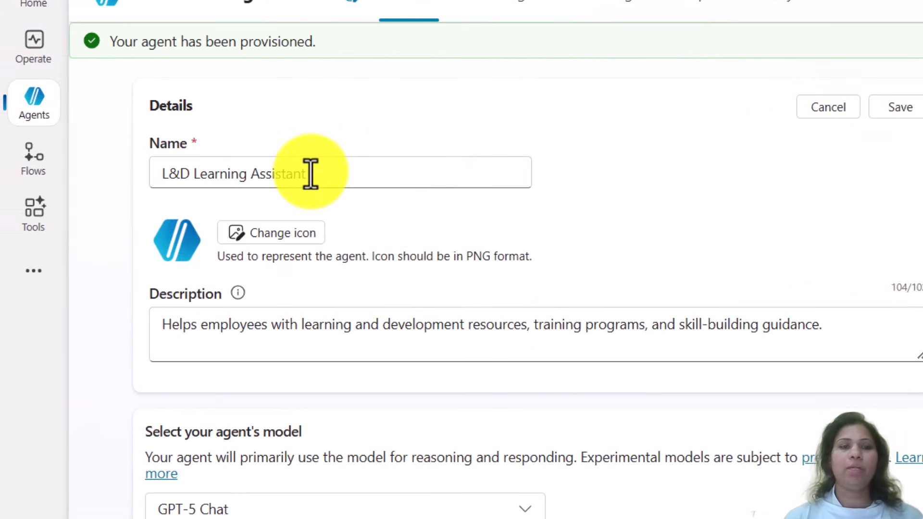
left_click(308, 173)
left_click(845, 331)
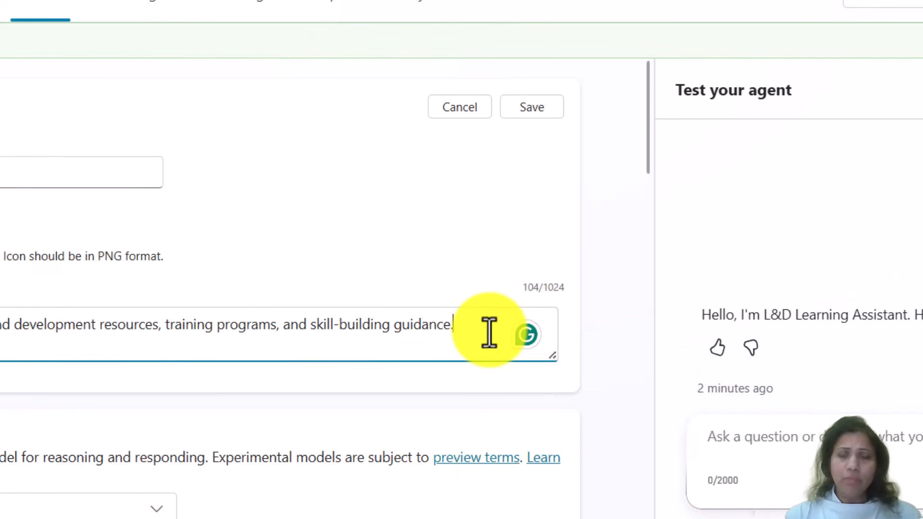
left_click(237, 225)
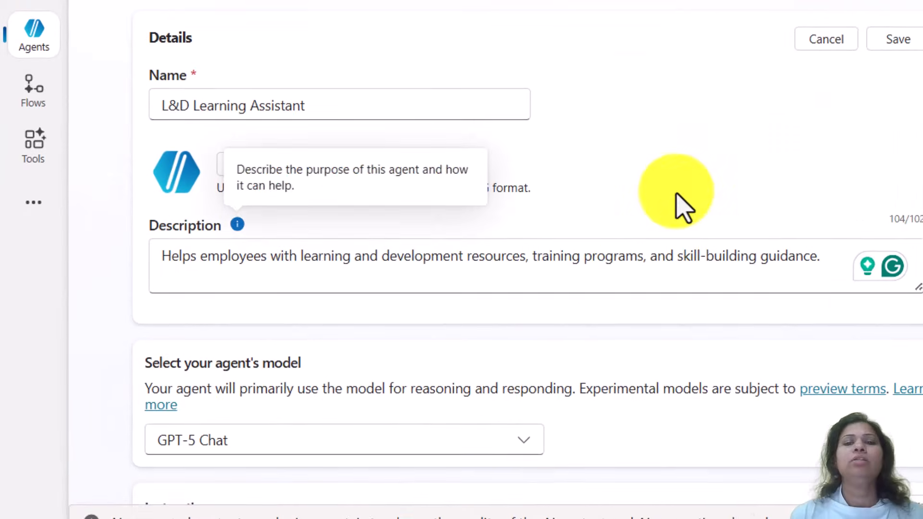
Save the agent's details, then view the models available for it and keep GPT-5 Chat
left_click(757, 99)
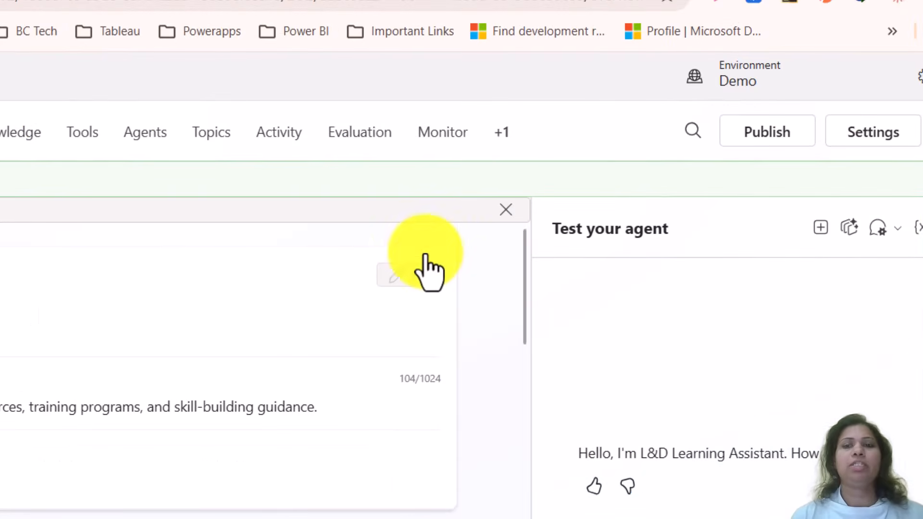
left_click_drag(525, 299, 530, 356)
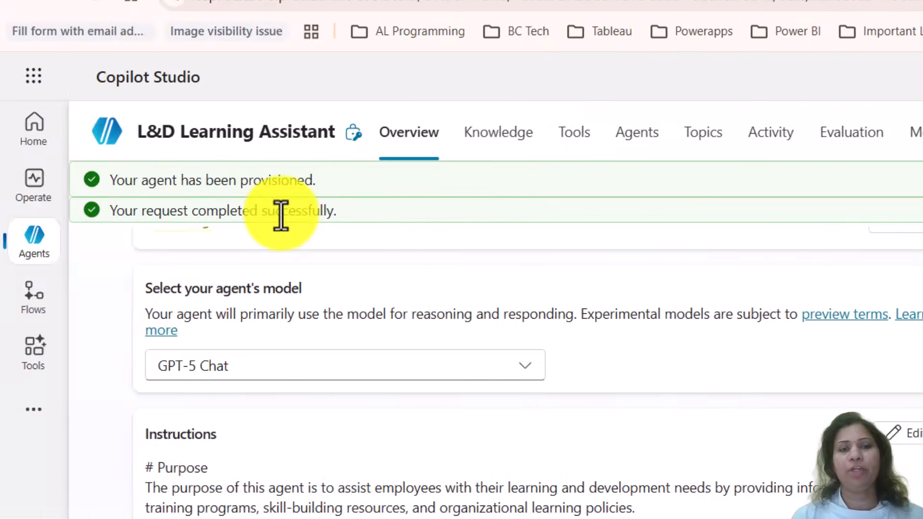
left_click(311, 371)
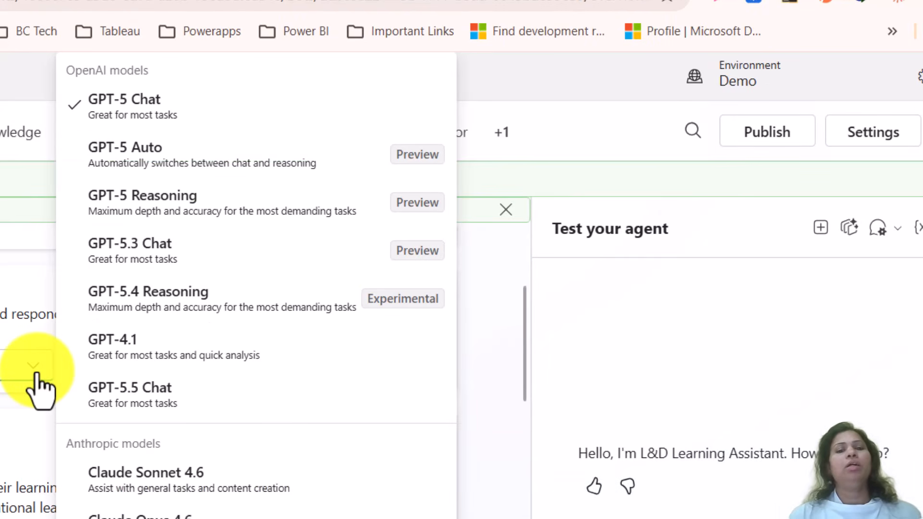
left_click(228, 485)
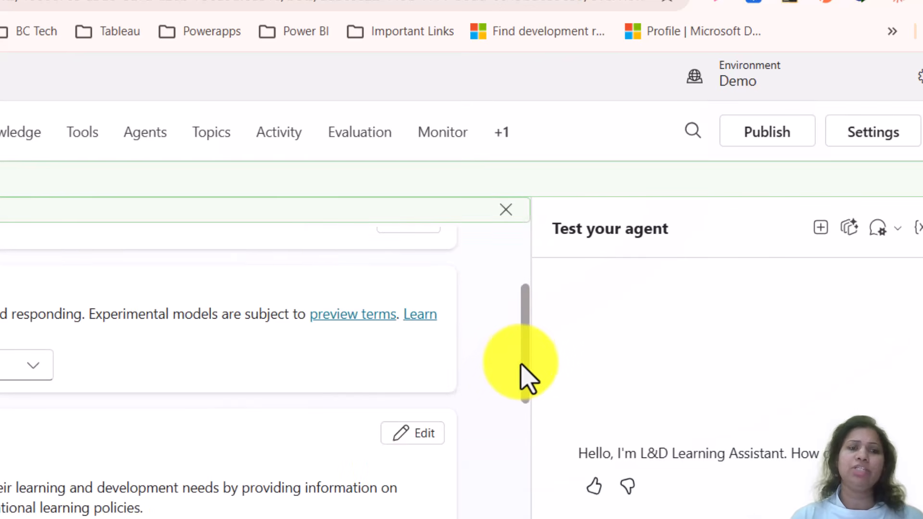
Examine the purpose statement in the agent's instructions, then open the instructions for editing and check their character count
scroll(525, 384, "down", 3)
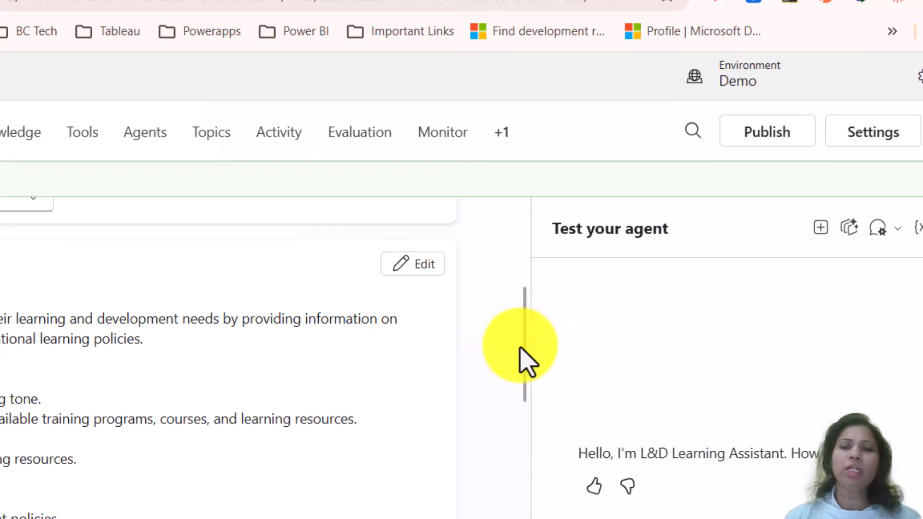
scroll(525, 361, "down", 2)
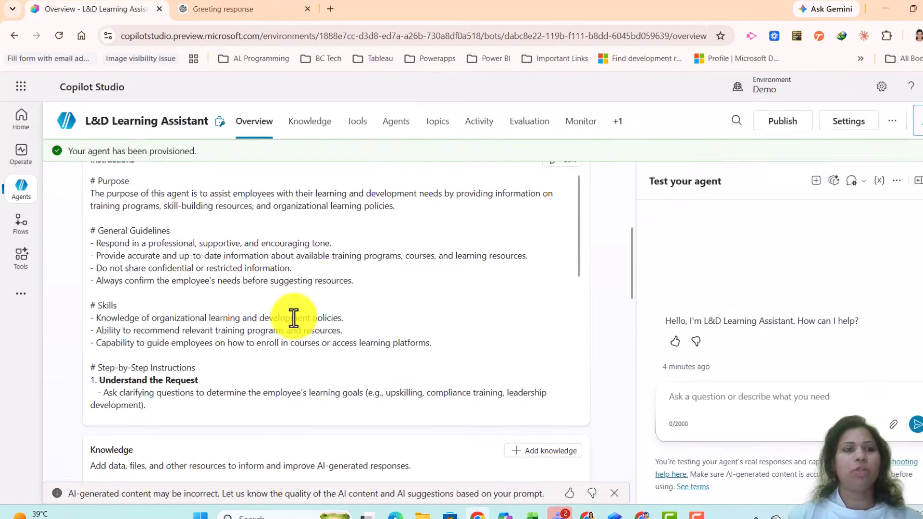
left_click_drag(127, 190, 260, 200)
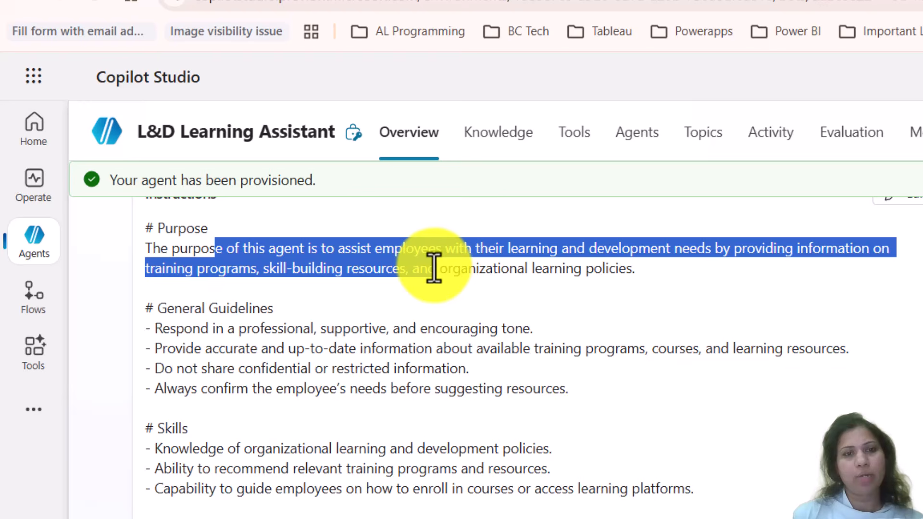
left_click_drag(434, 268, 445, 269)
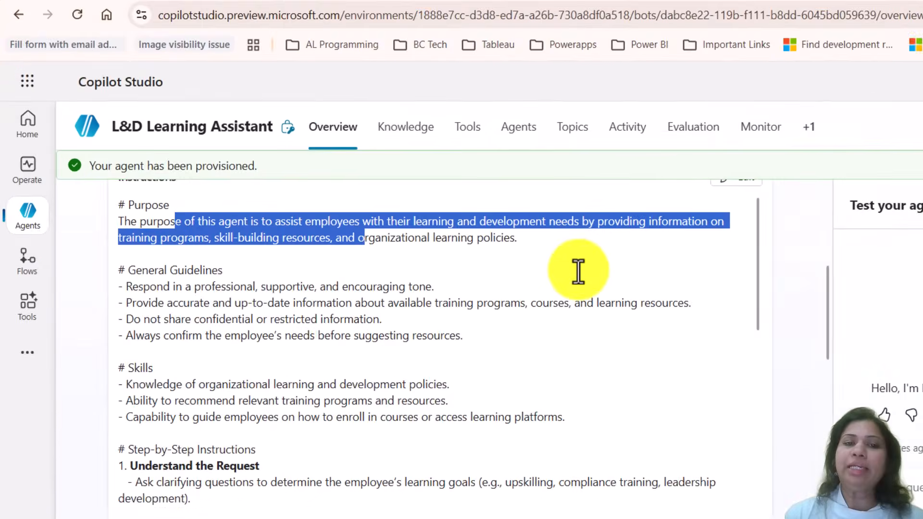
left_click(400, 200)
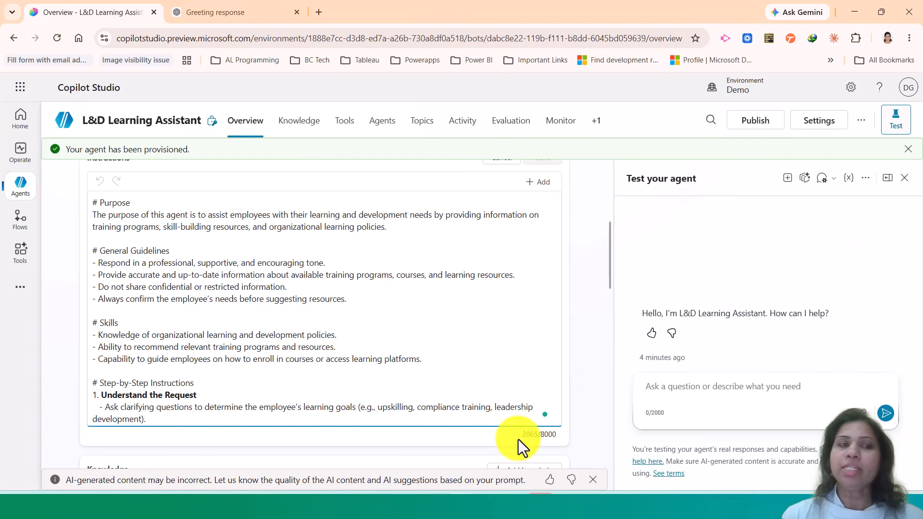
left_click_drag(521, 436, 553, 436)
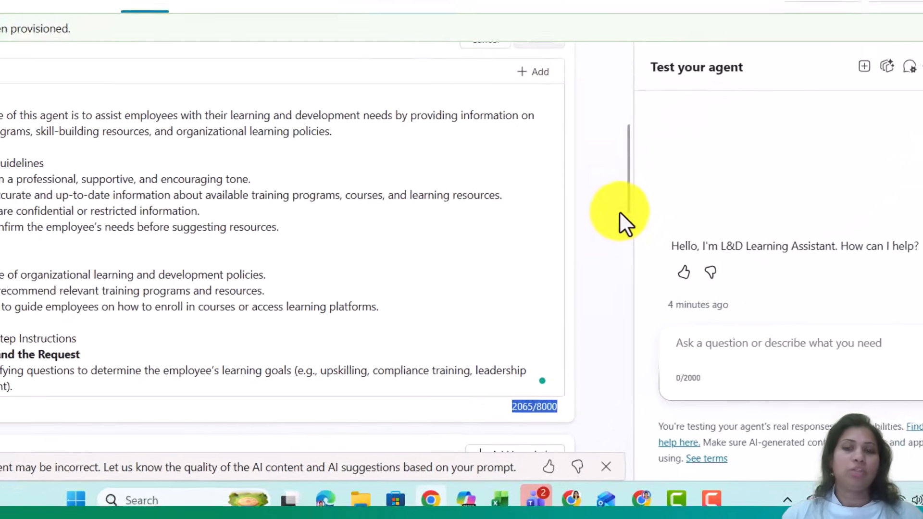
mouse_move(610, 275)
left_mouse_down()
mouse_move(610, 266)
mouse_move(609, 280)
left_mouse_up()
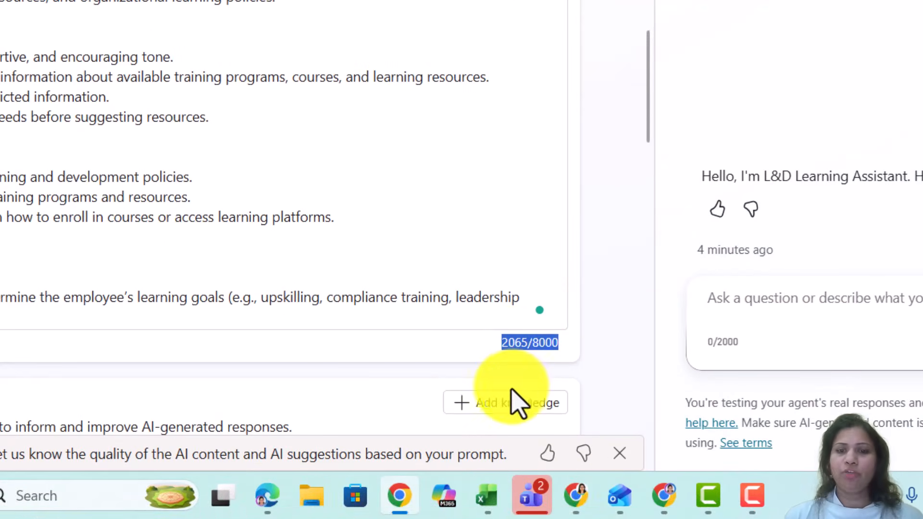
left_click(510, 347)
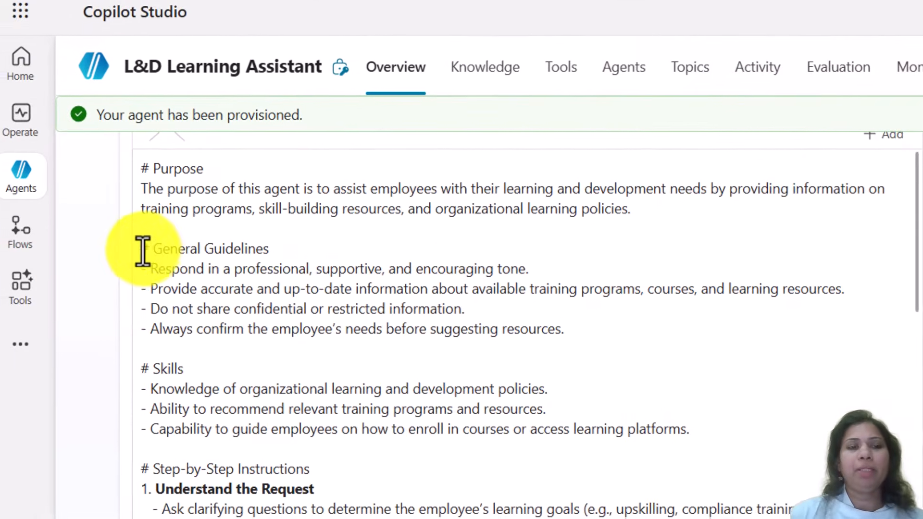
Read the General Guidelines on tone and accurate information, then the rest of the agent's instructions through to the closing guidance
left_click_drag(156, 242, 269, 239)
left_click(202, 265)
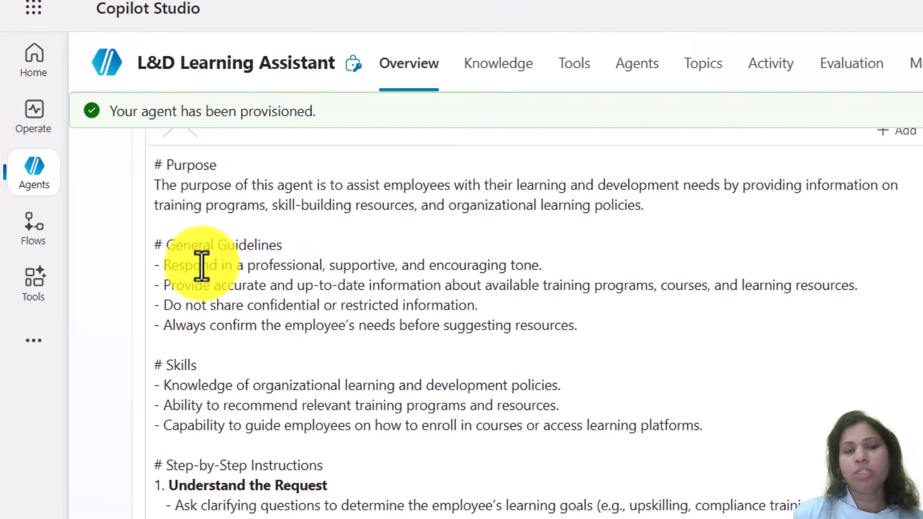
left_click_drag(201, 266, 515, 267)
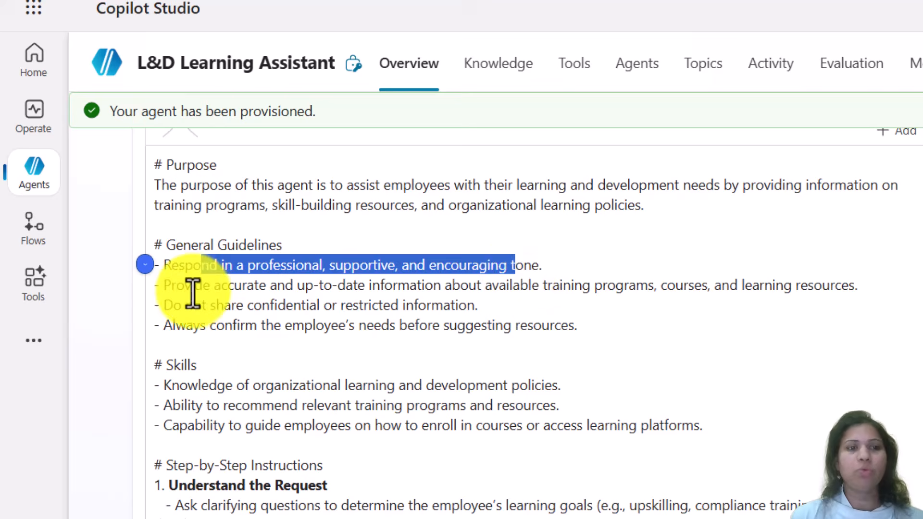
left_click_drag(177, 285, 520, 285)
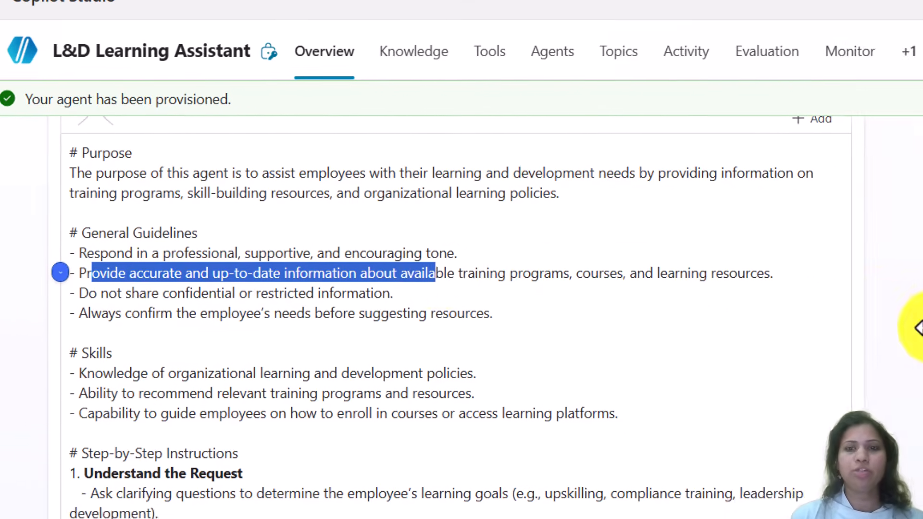
scroll(846, 301, "down", 3)
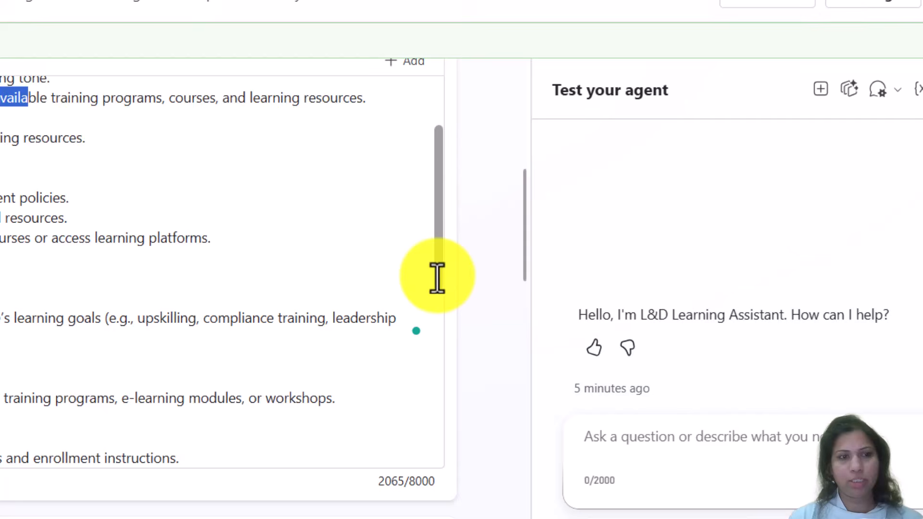
scroll(561, 308, "down", 2)
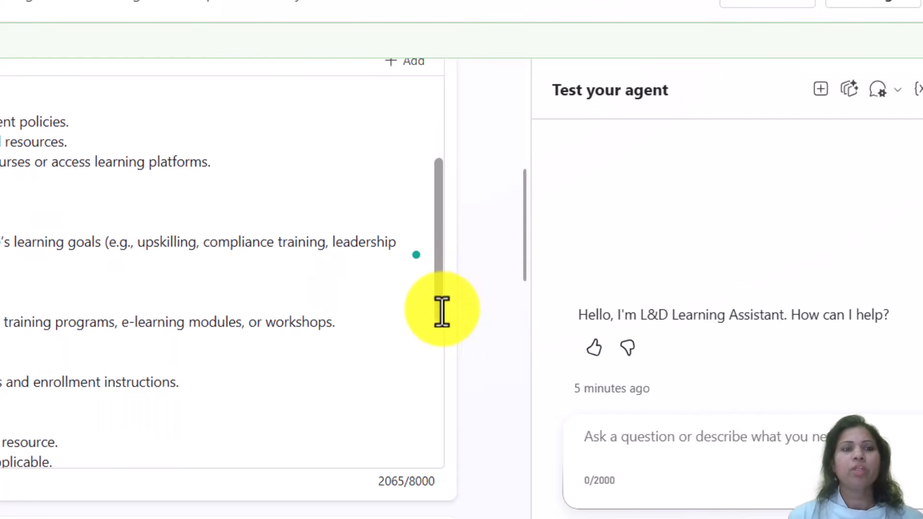
scroll(442, 311, "down", 1)
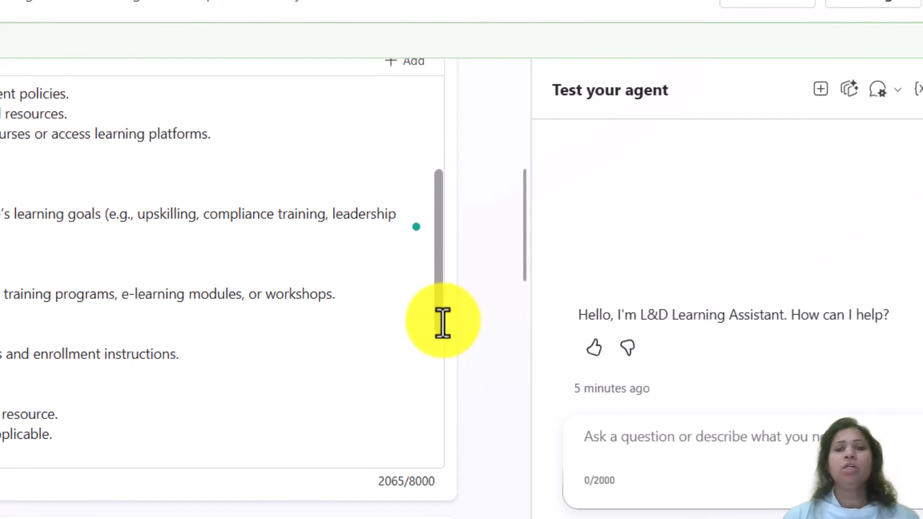
scroll(442, 323, "down", 3)
scroll(442, 356, "down", 4)
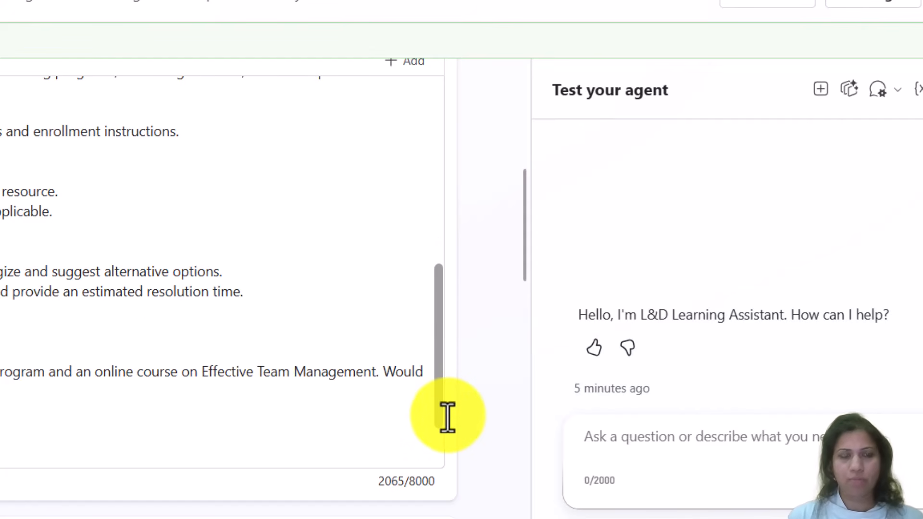
scroll(447, 417, "down", 3)
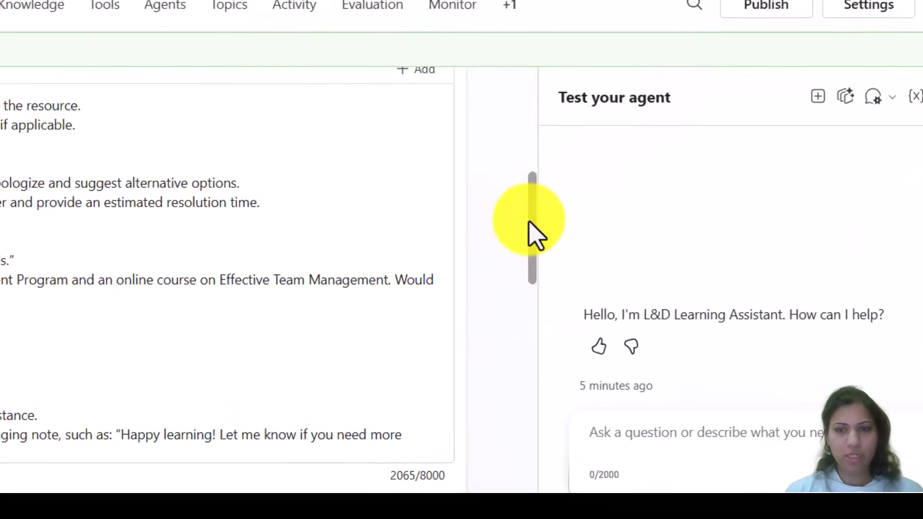
Examine the agent's Knowledge section and the description of its Web Search option
left_click_drag(609, 256, 614, 289)
left_click_drag(533, 278, 535, 292)
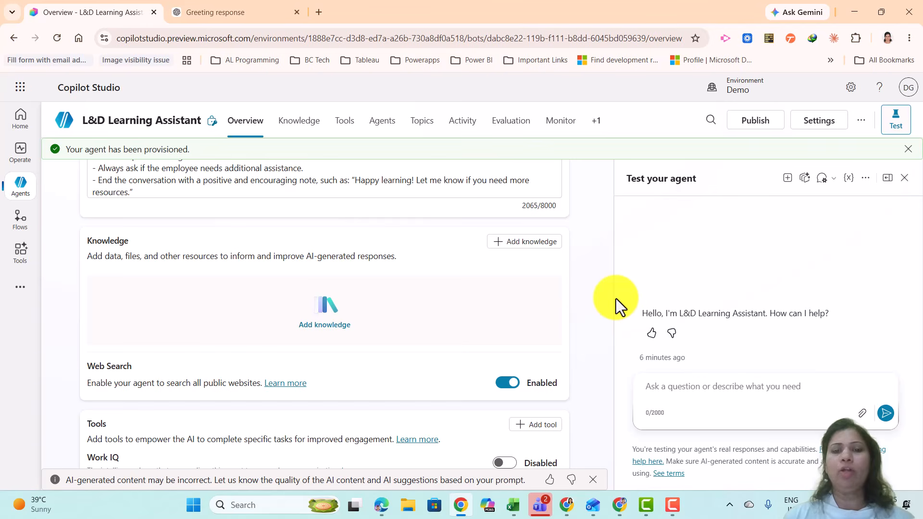
left_click_drag(88, 368, 137, 373)
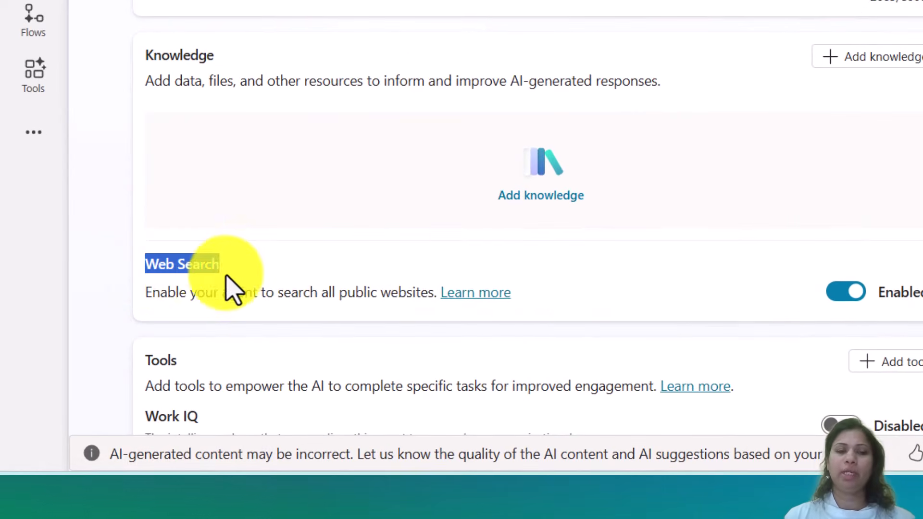
left_click_drag(226, 277, 538, 309)
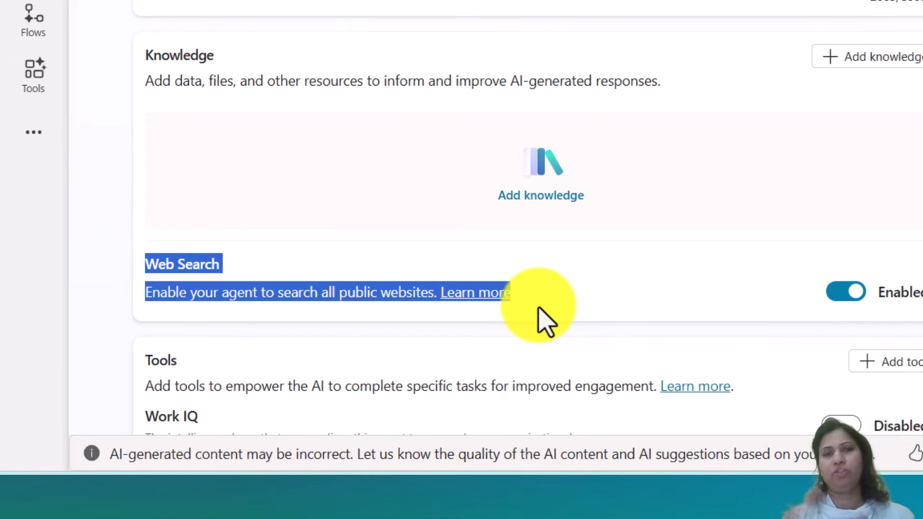
left_click(643, 287)
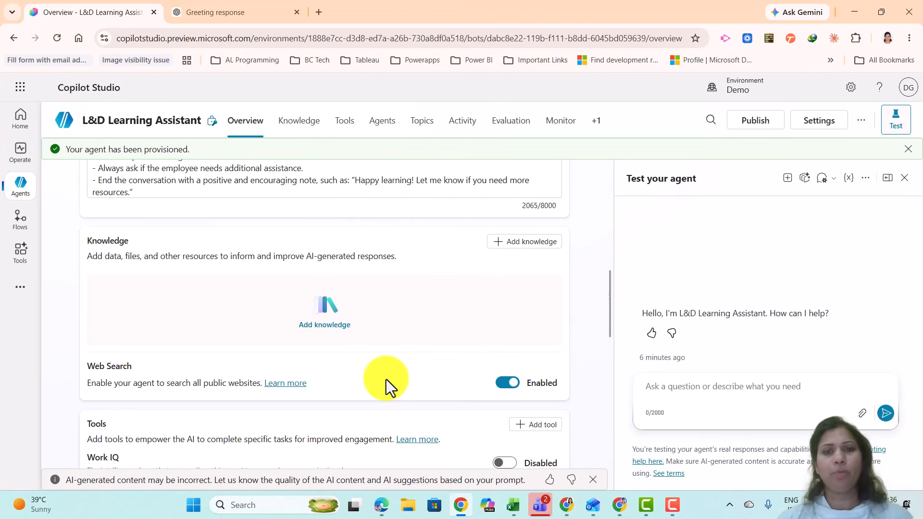
Browse the featured and advanced knowledge sources and the file upload option, then close the knowledge dialog without adding anything
left_click(504, 241)
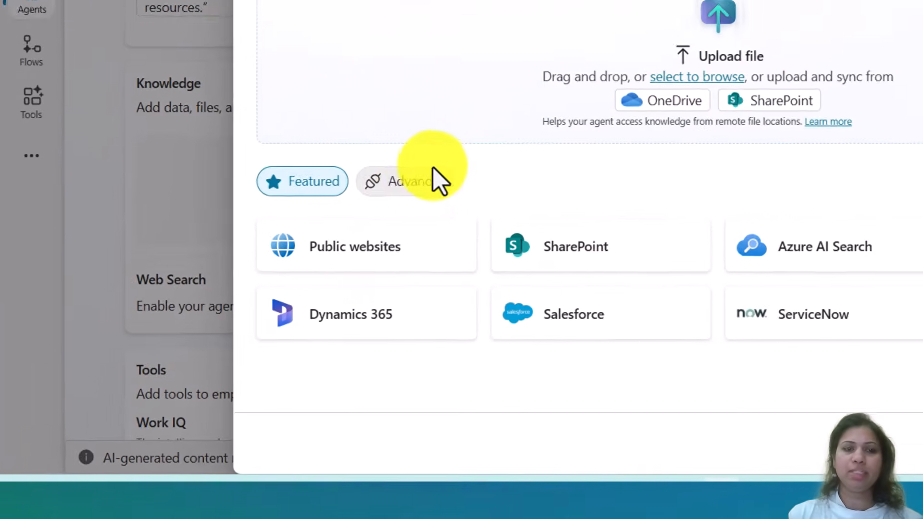
left_click(275, 286)
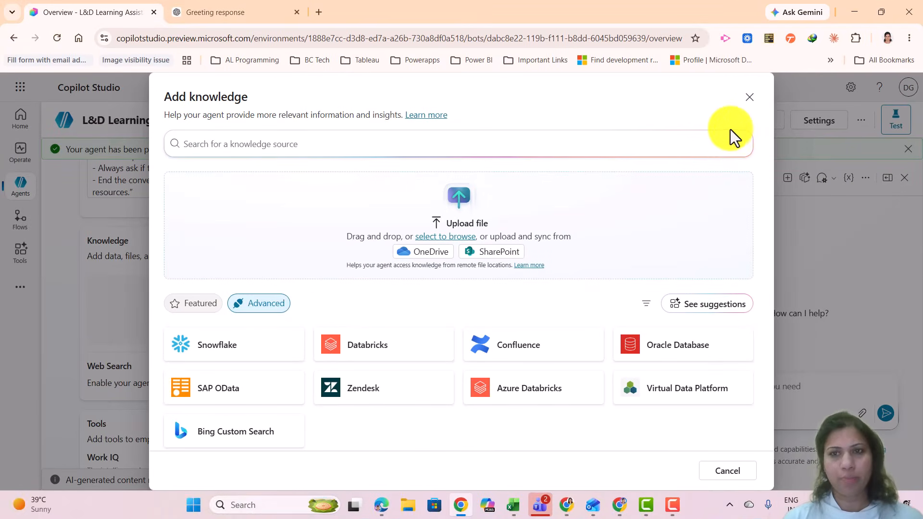
left_click(749, 97)
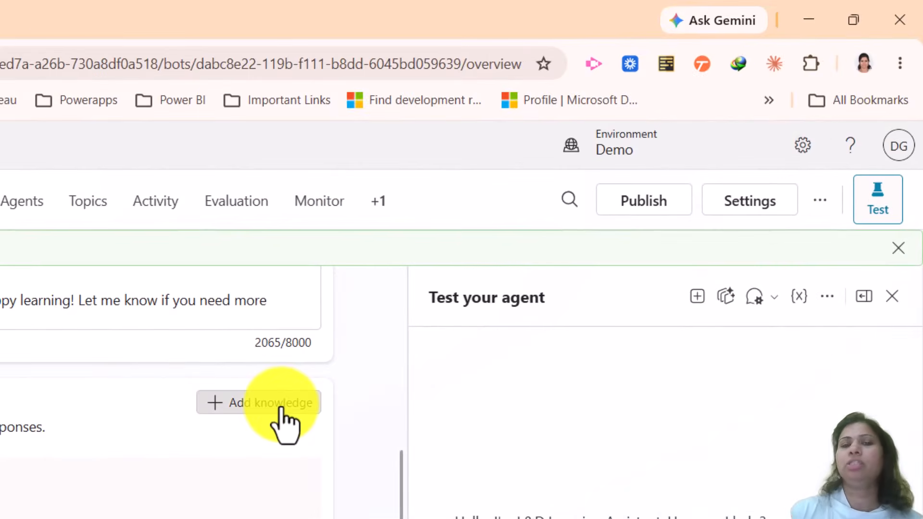
left_click(281, 409)
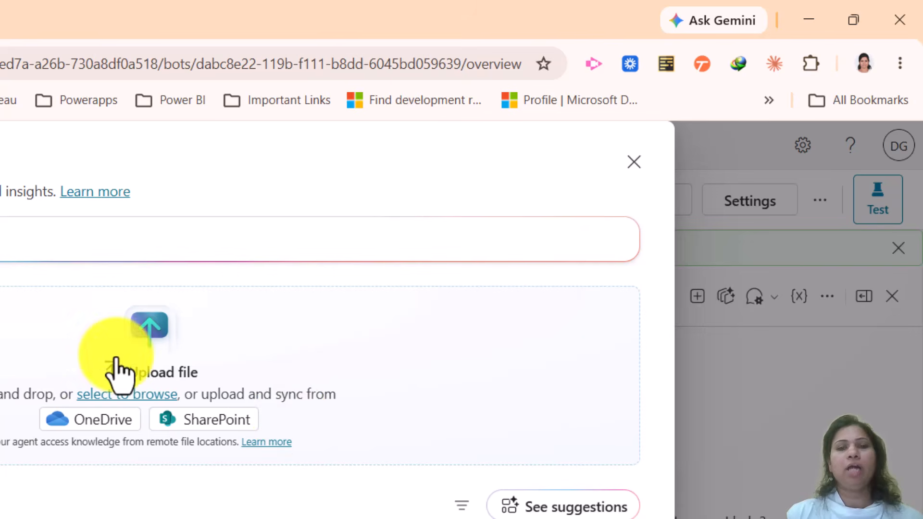
left_click(114, 391)
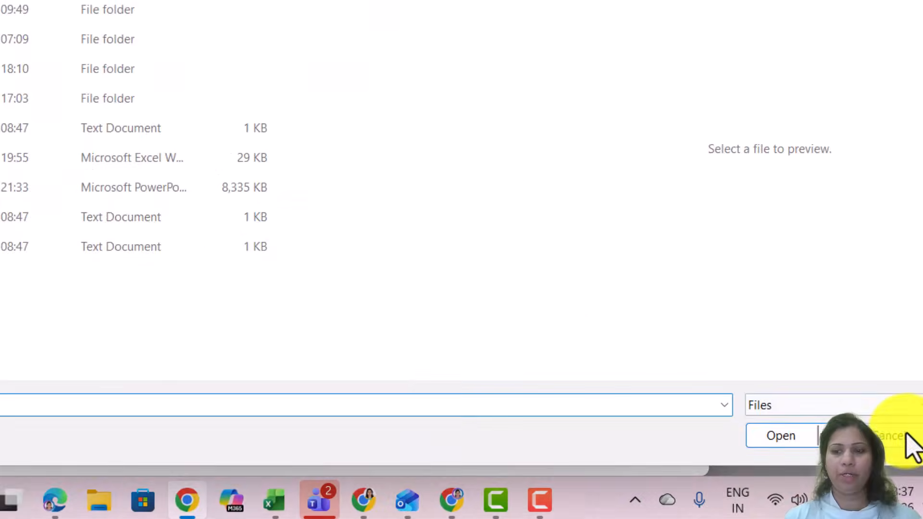
left_click(904, 436)
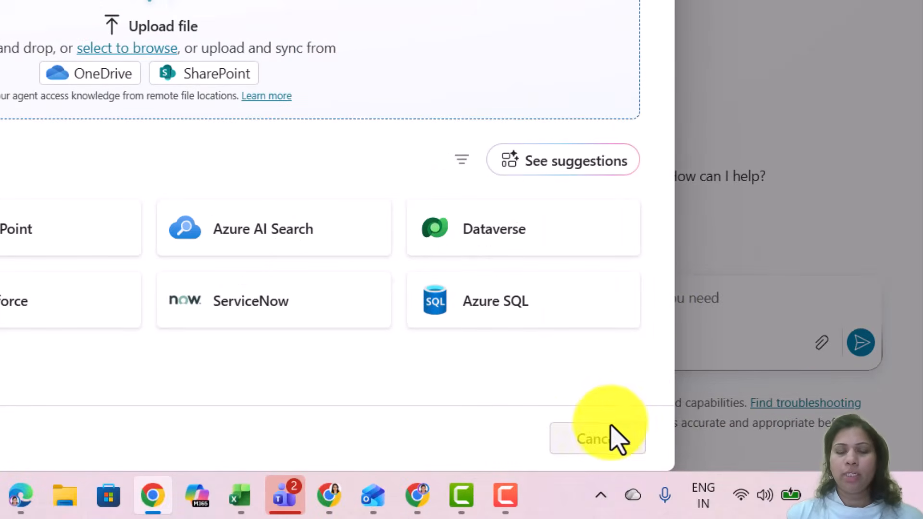
left_click(611, 428)
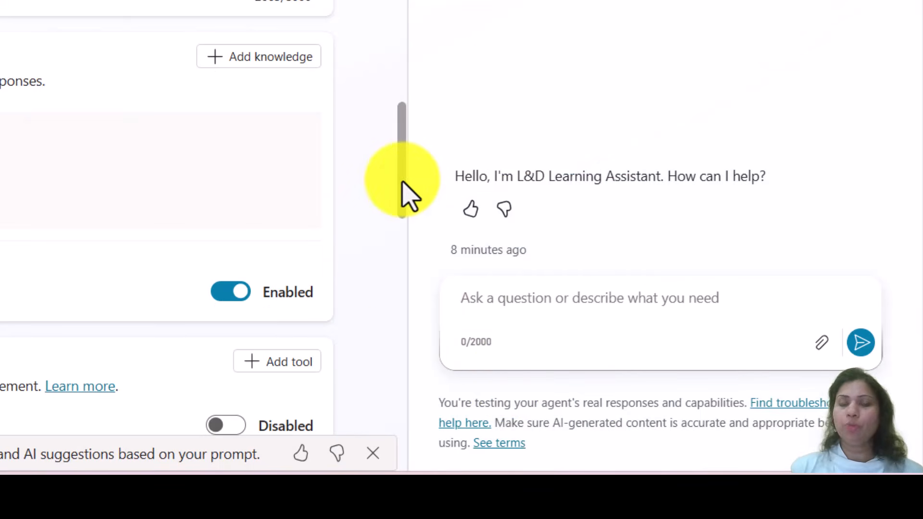
Enable Work IQ for the agent and examine the Microsoft apps listed under it
left_click_drag(402, 182, 410, 259)
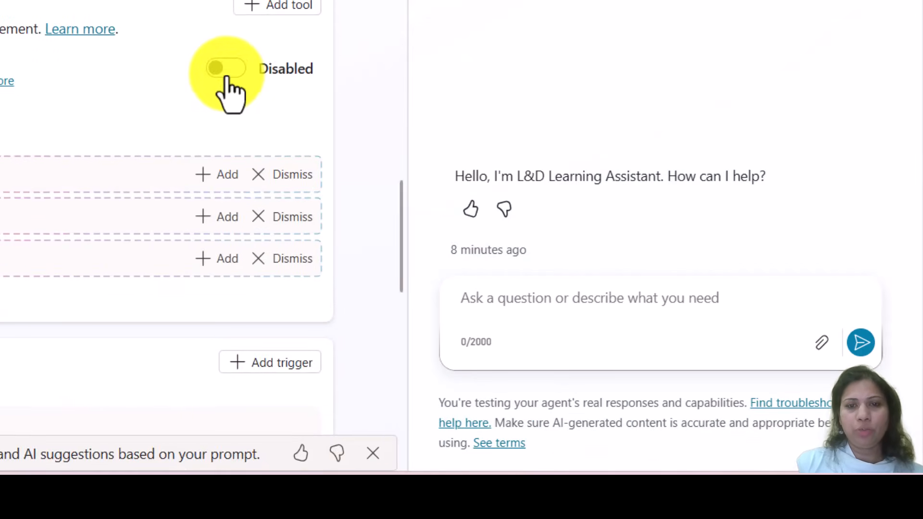
left_click(225, 72)
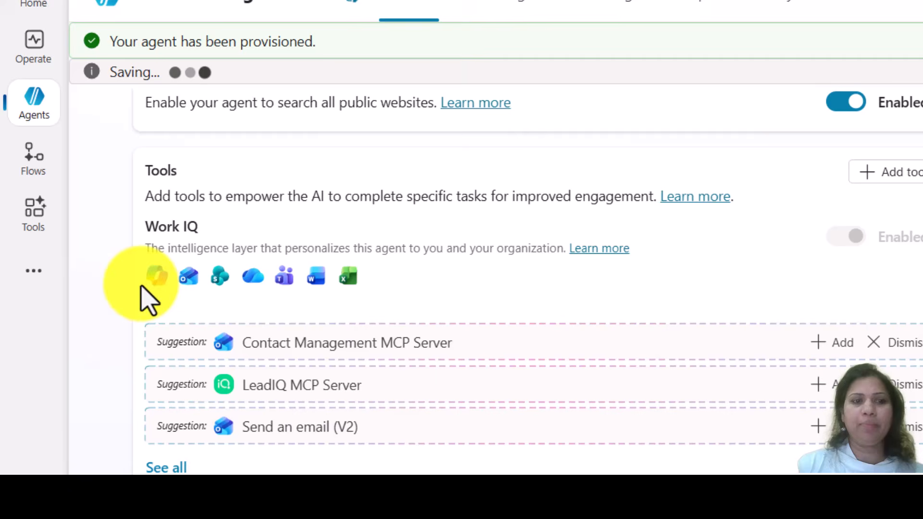
left_click_drag(141, 287, 457, 294)
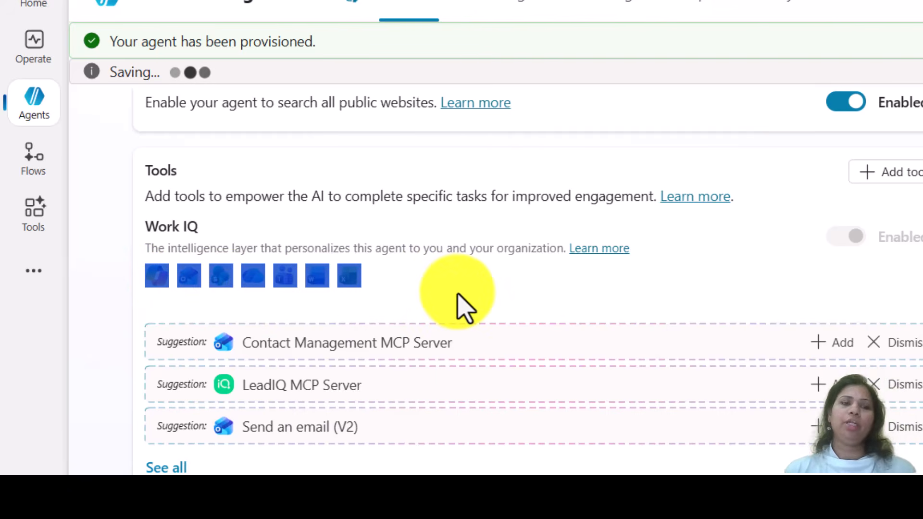
left_click(211, 312)
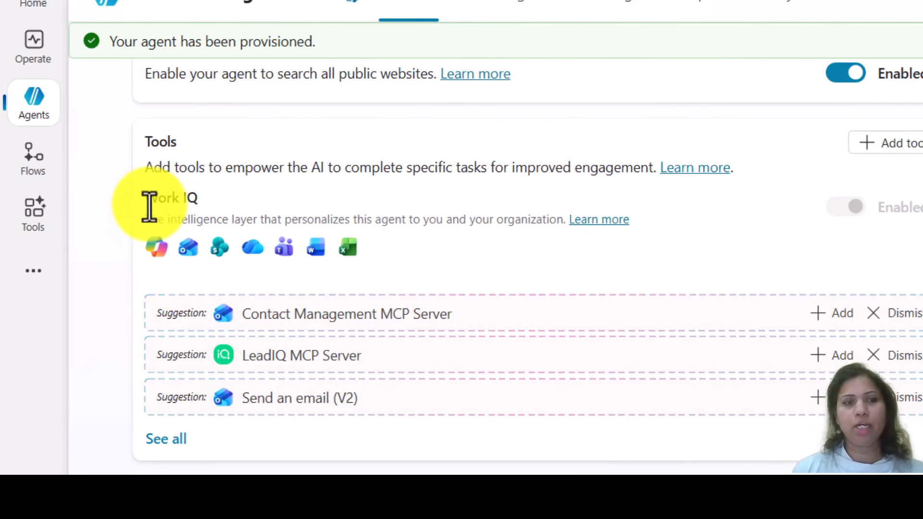
Examine the Work IQ description and the options for adding a tool, including the new Model Context Protocol form, then close without adding anything
left_click_drag(148, 206, 671, 253)
left_click(448, 254)
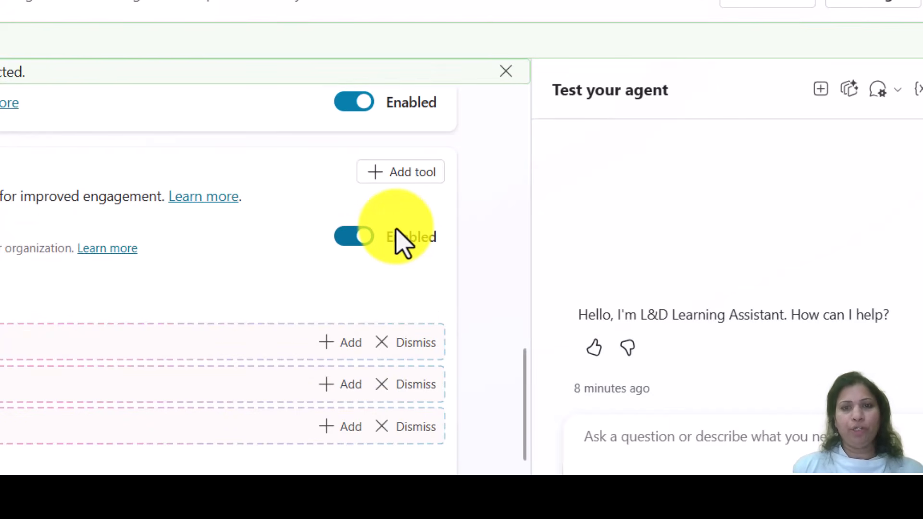
left_click(433, 173)
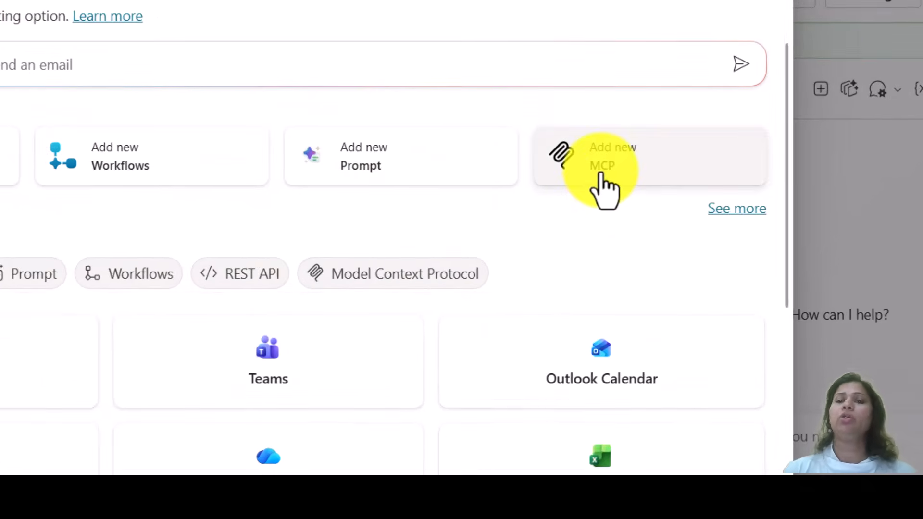
left_click(657, 227)
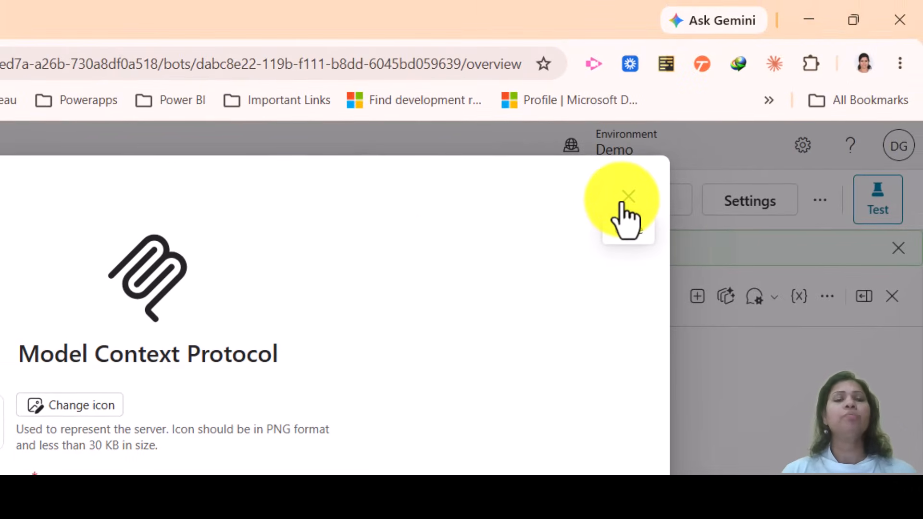
left_click(746, 5)
left_click(351, 509)
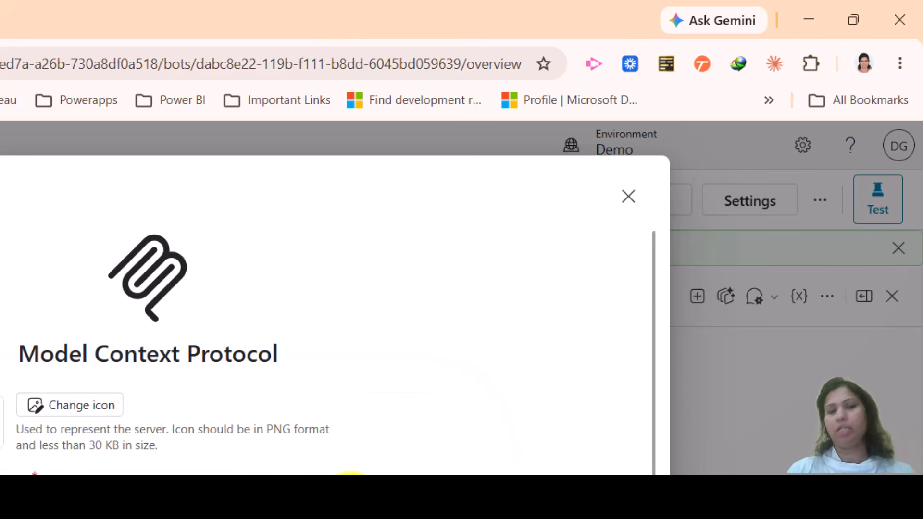
left_click(624, 205)
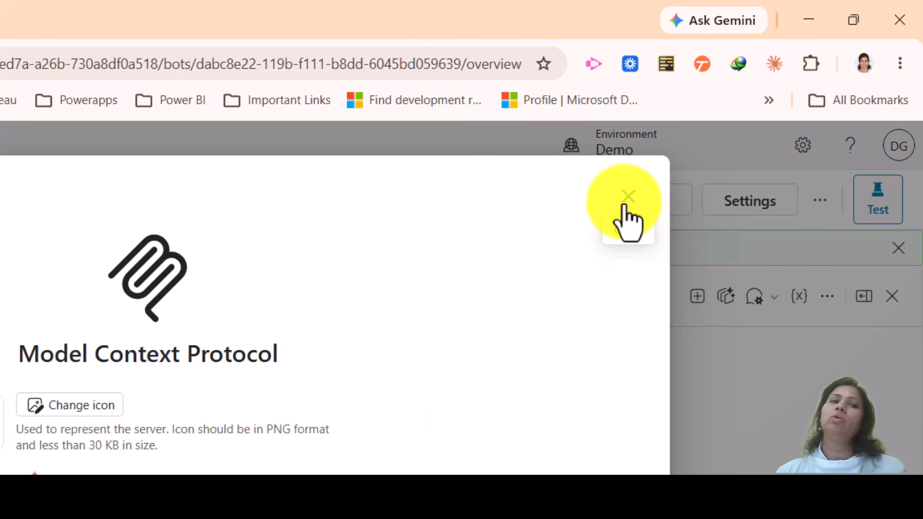
left_click(624, 205)
left_click(403, 237)
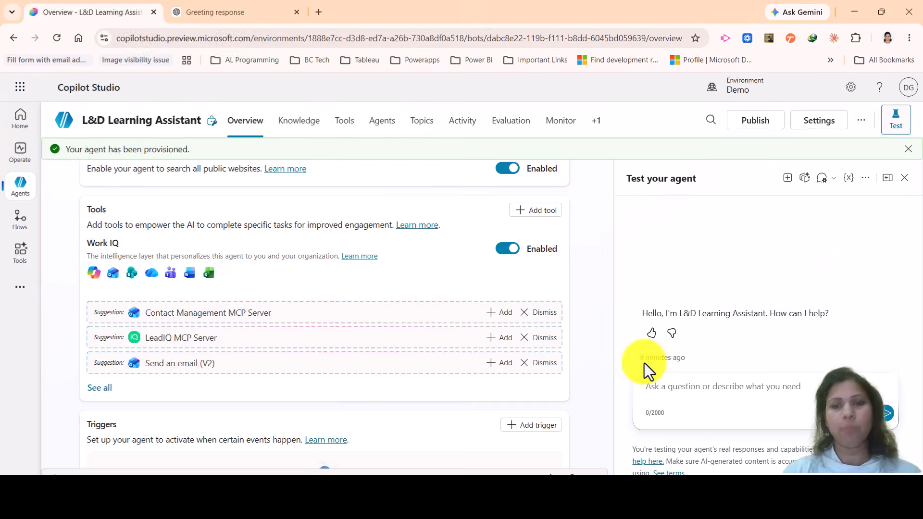
Dismiss the suggested Contact Management MCP Server, LeadIQ MCP Server and Send an email (V2) tools
left_click(543, 315)
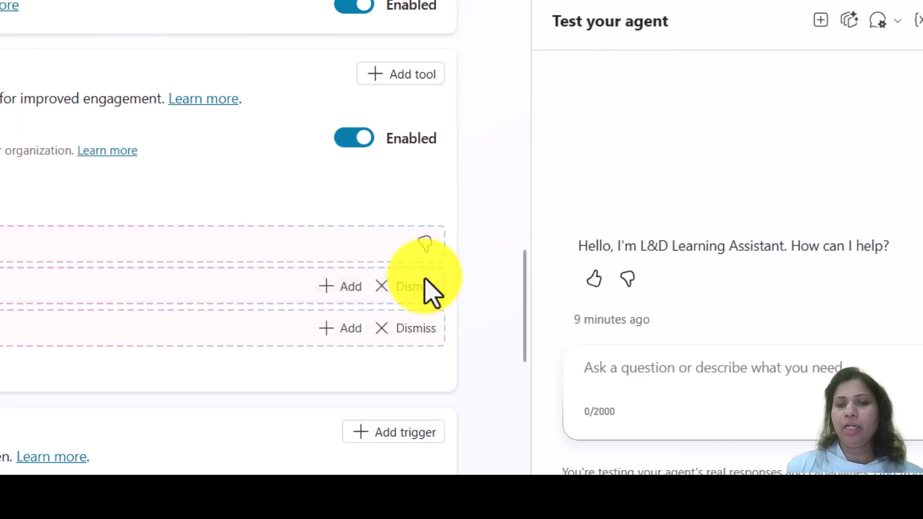
left_click(425, 285)
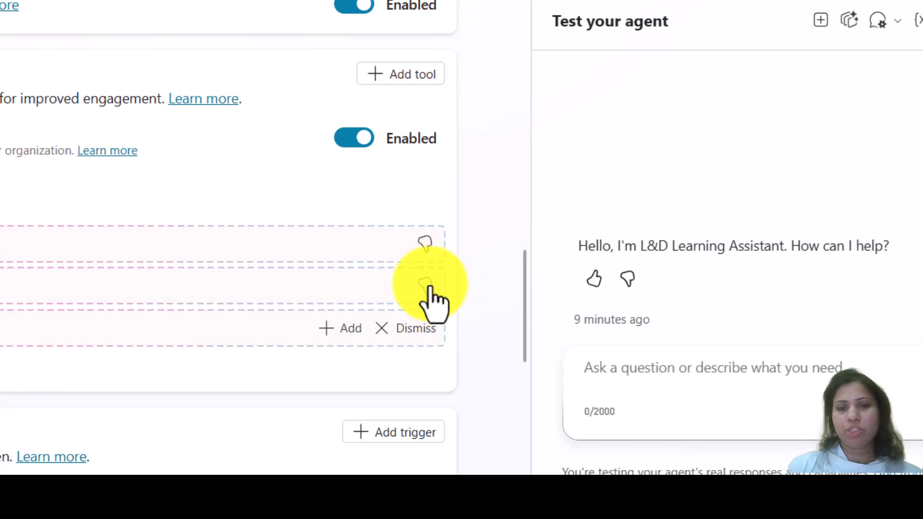
left_click(423, 328)
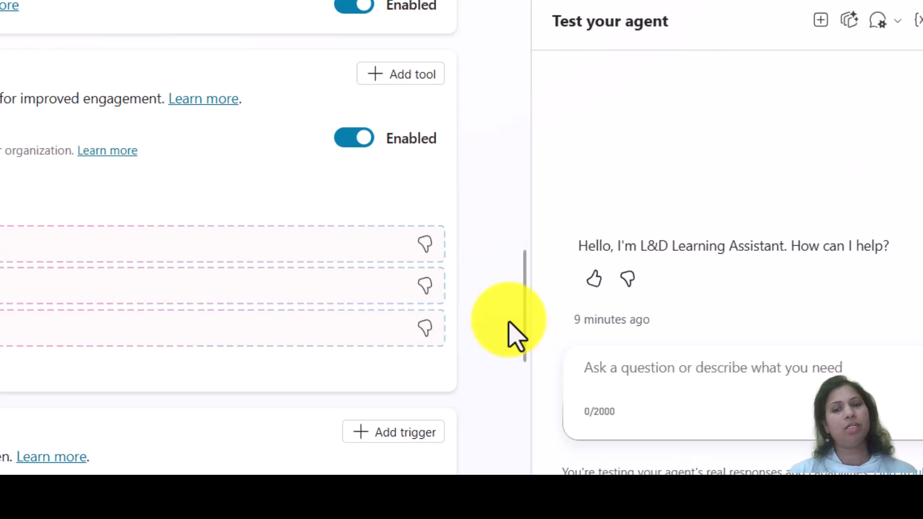
View the Triggers section, switch to ChatGPT and load a blank chat at chatgpt.com, then return to Copilot Studio
left_click_drag(526, 325, 525, 393)
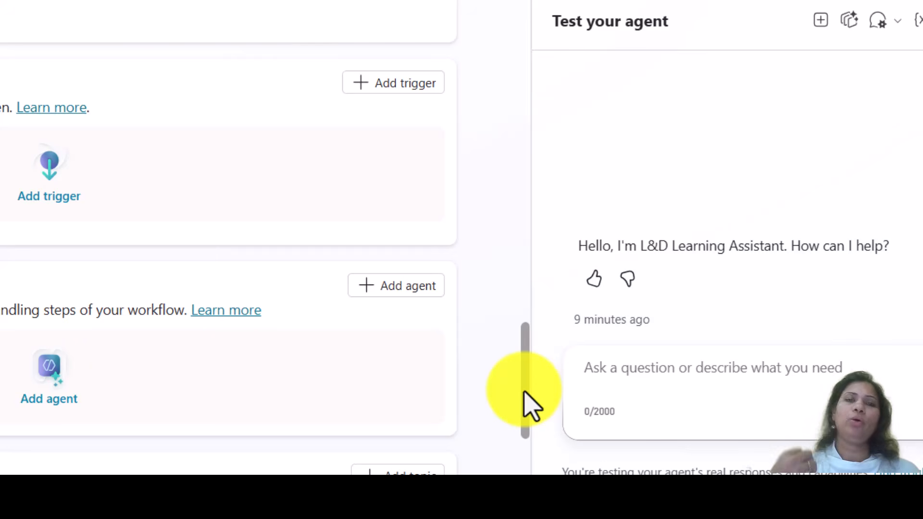
scroll(525, 392, "up", 2)
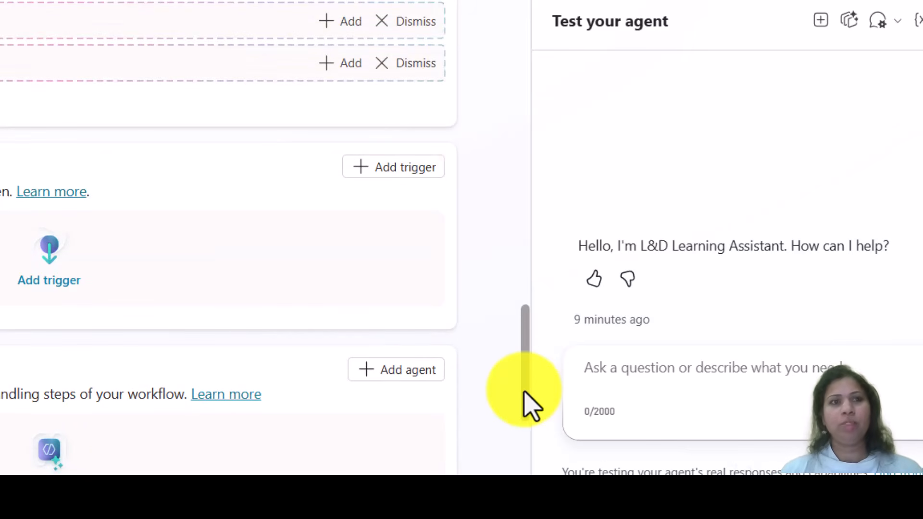
left_click(216, 12)
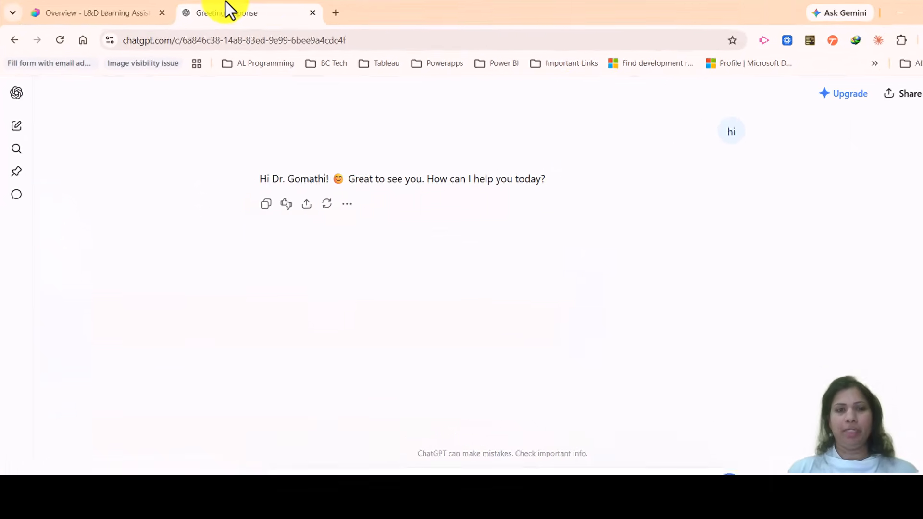
left_click(267, 45)
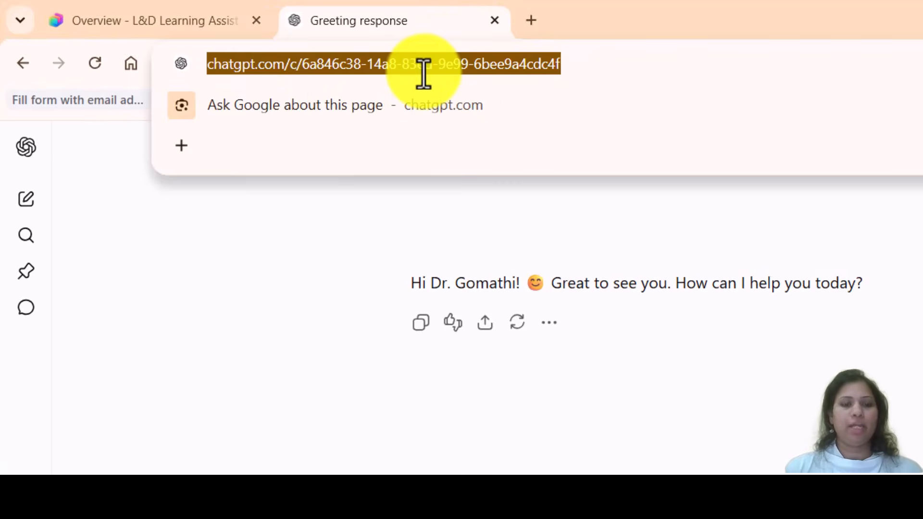
type("chatgpt.com")
key("Return")
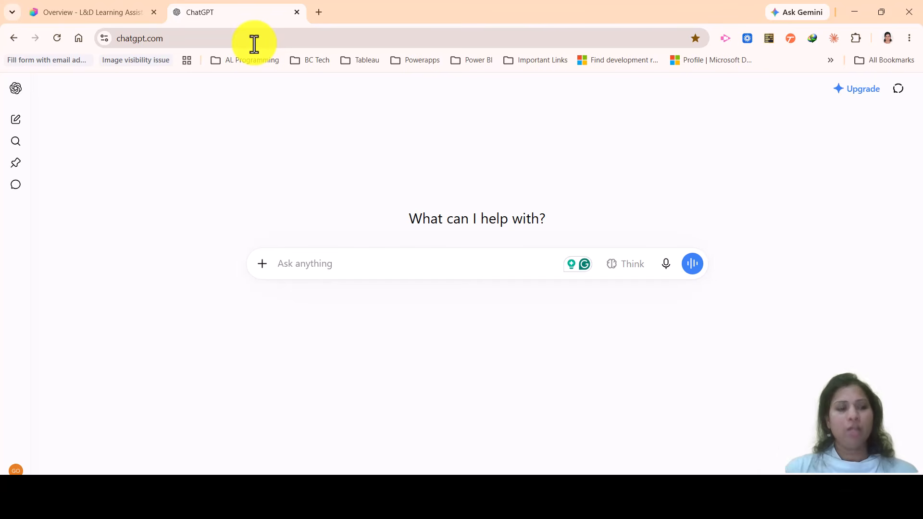
left_click(97, 10)
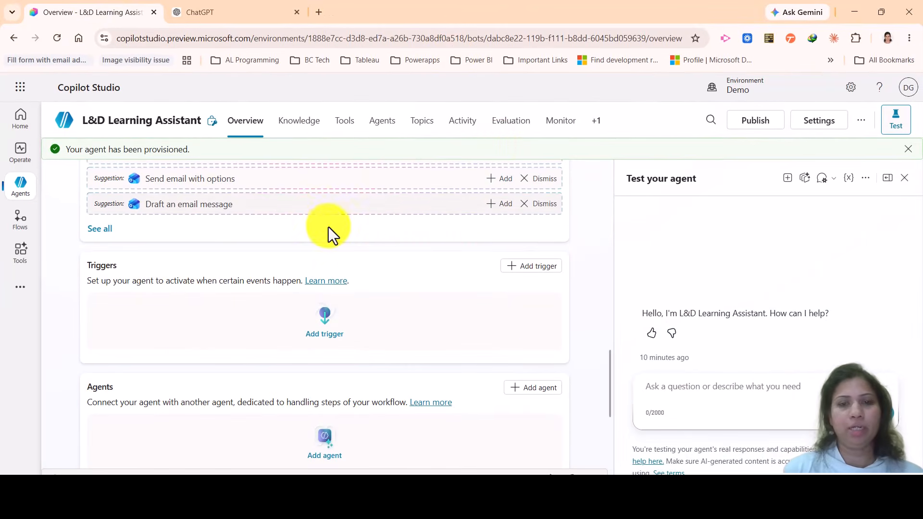
Browse the triggers and the connectable agents offered for this agent, closing both dialogs without adding anything
left_click(531, 267)
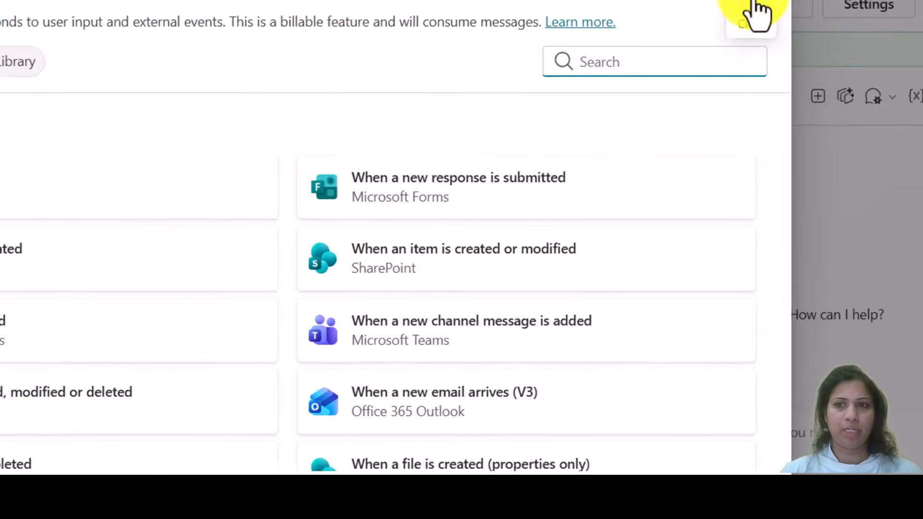
left_click(746, 113)
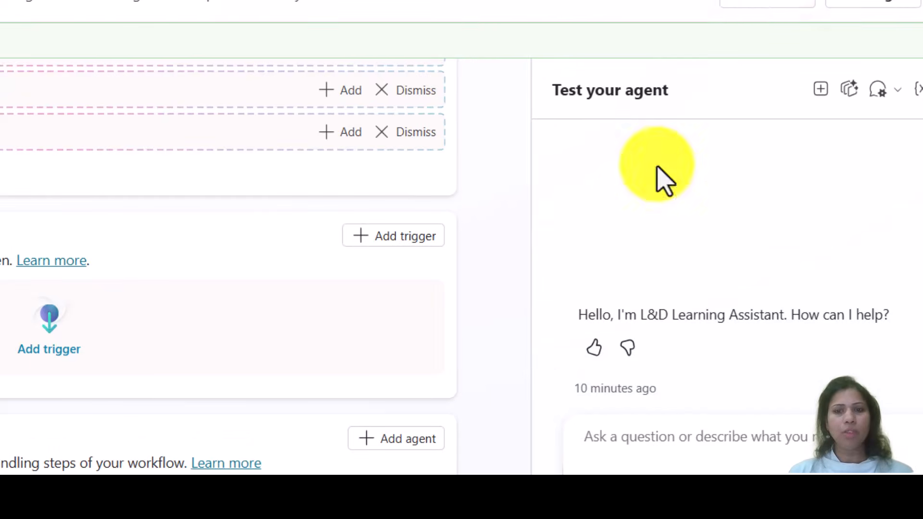
left_click_drag(609, 390, 610, 423)
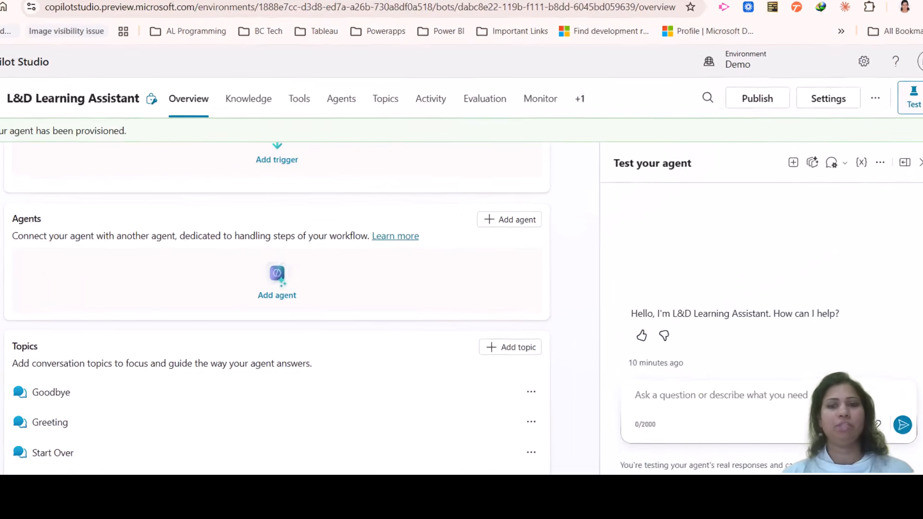
left_click(409, 184)
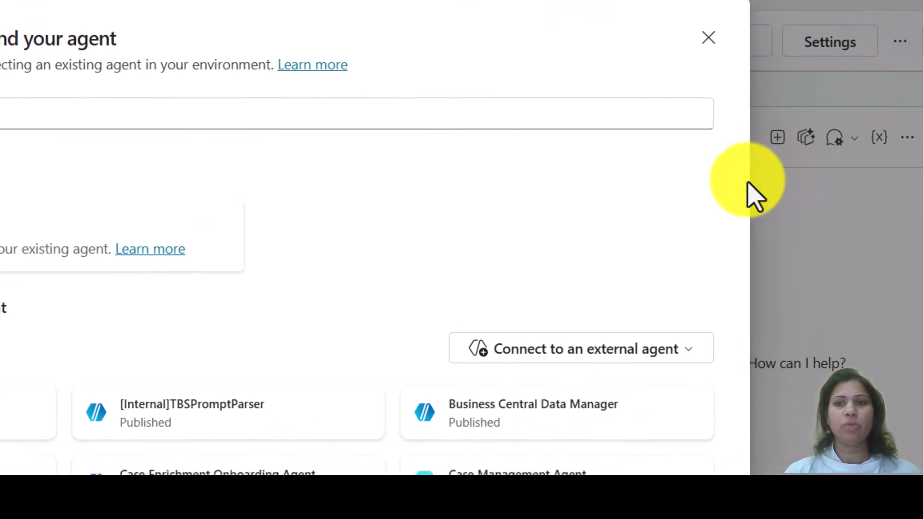
scroll(735, 324, "down", 2)
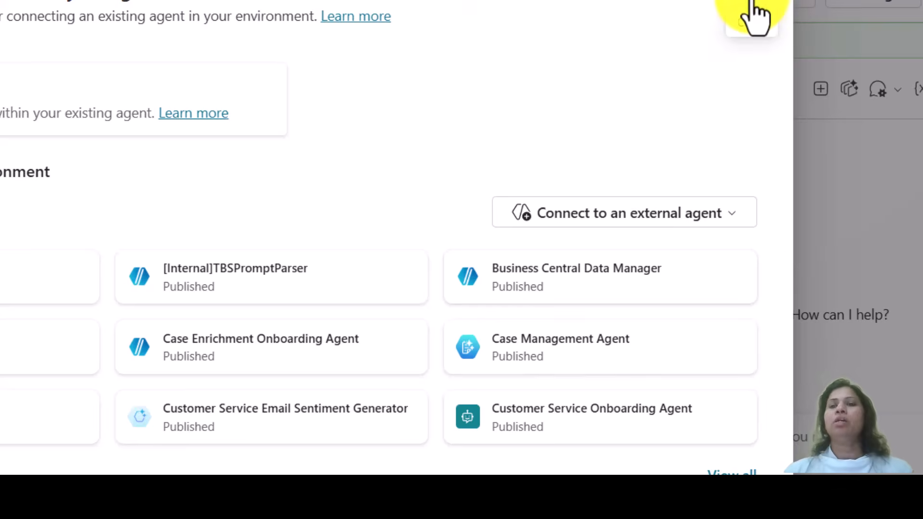
left_click(756, 15)
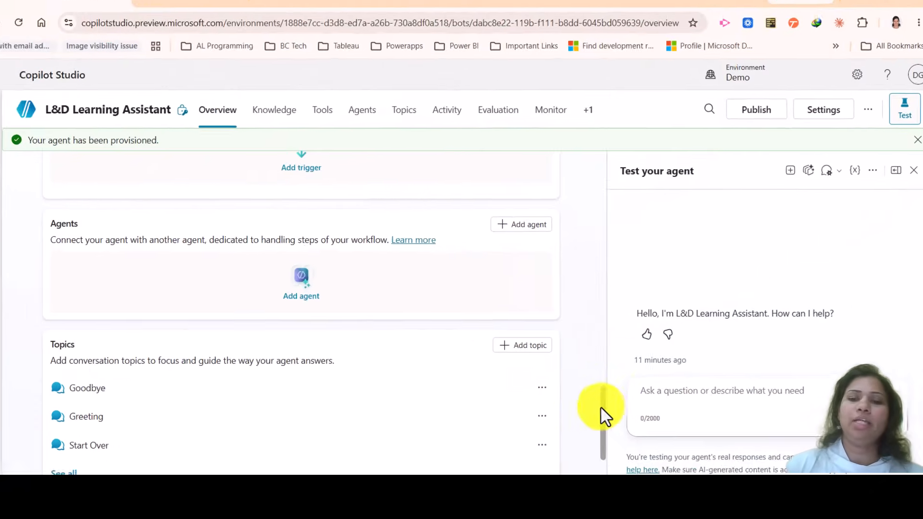
Open the full list of the agent's custom topics and view the opening greeting in the test chat
scroll(610, 418, "down", 3)
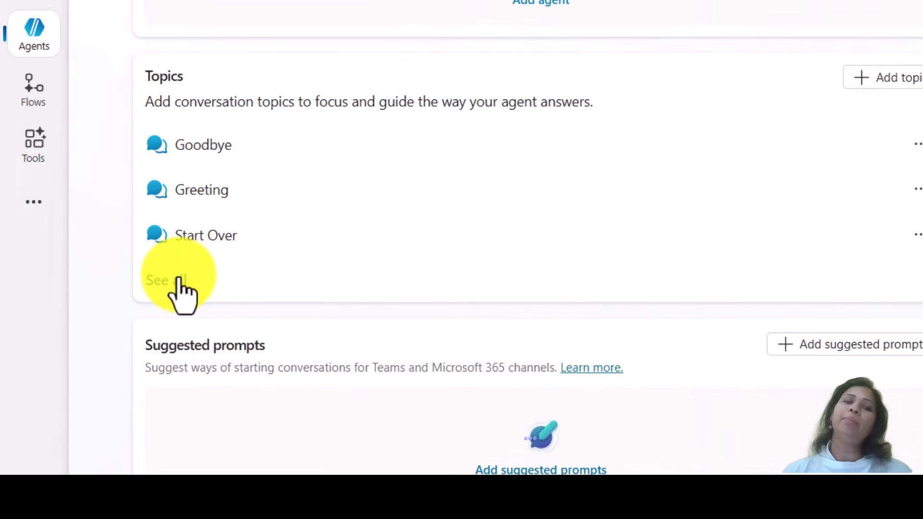
left_click(179, 280)
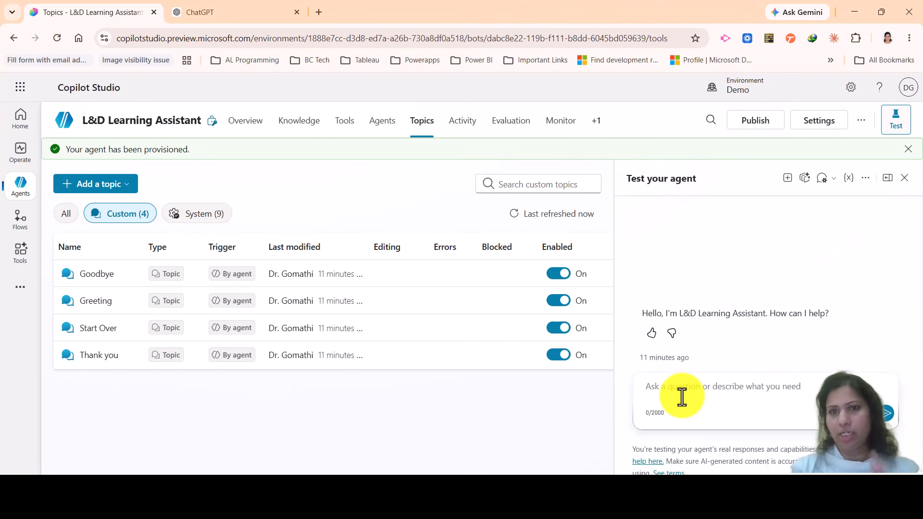
left_click_drag(620, 181, 845, 317)
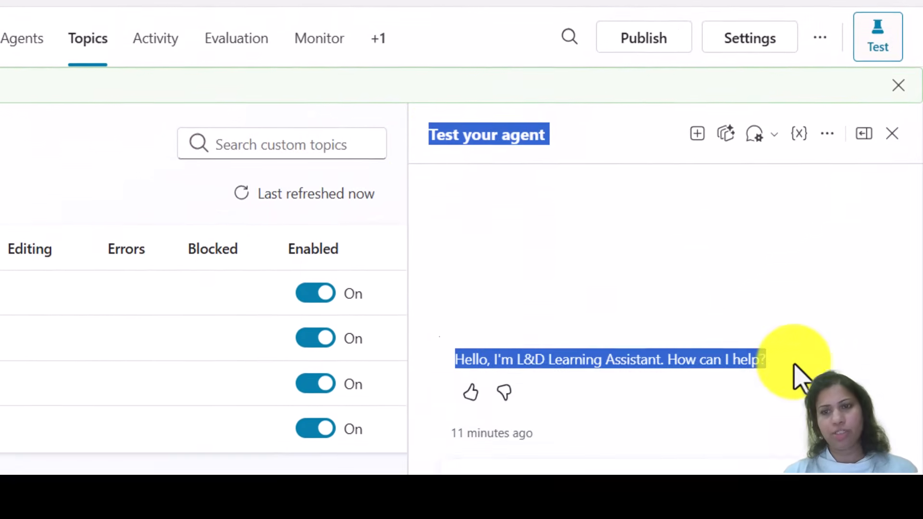
Send "Good morning" in the agent's test chat and allow the Work IQ User (Preview) connection
left_click(532, 308)
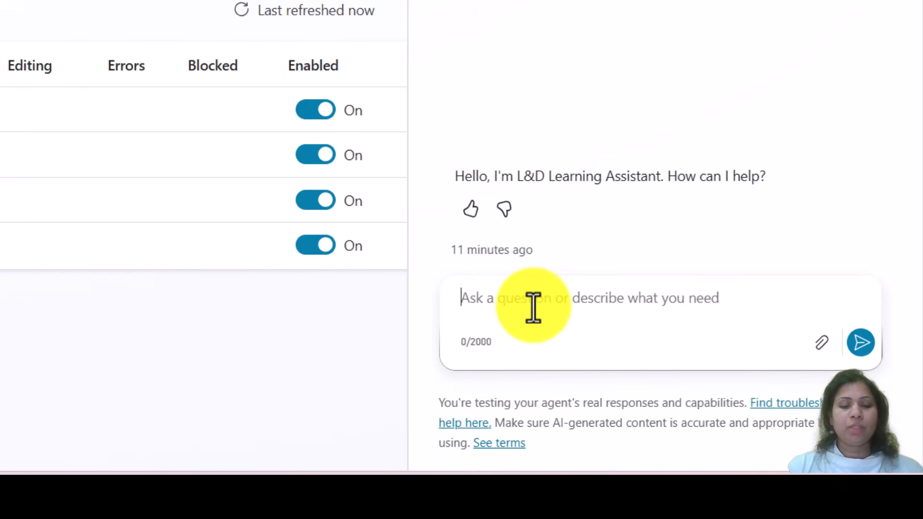
type("Good morning")
key("Return")
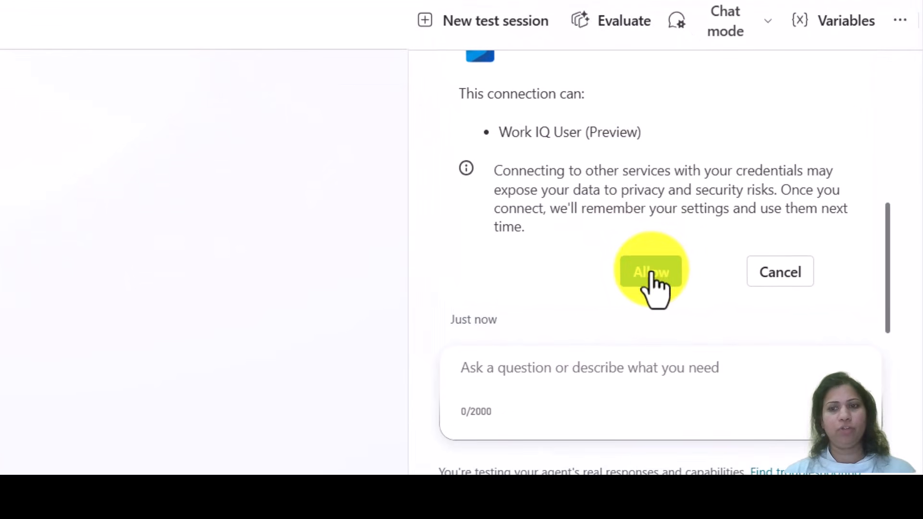
left_click(652, 272)
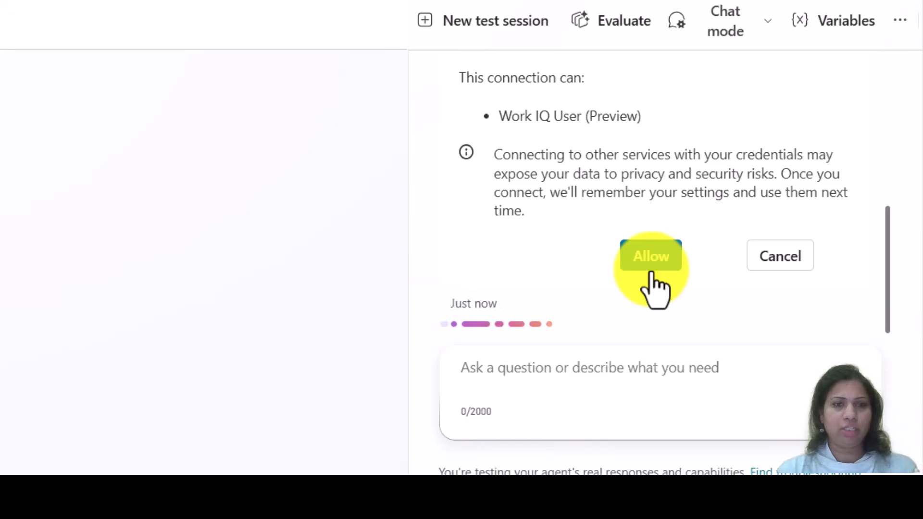
Examine the activity trace of the Work IQ User (Preview) tool call and read the agent's reply to the greeting
left_click_drag(7, 173, 181, 200)
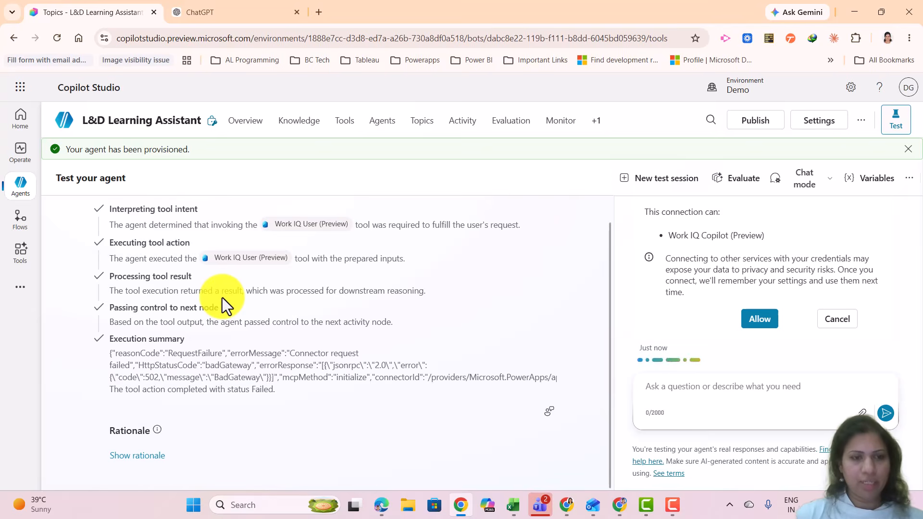
left_click_drag(89, 209, 525, 378)
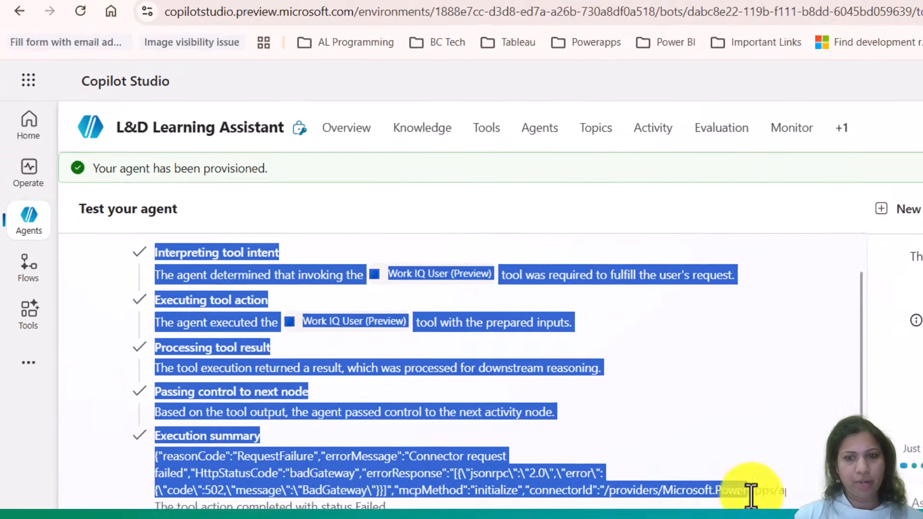
left_click(881, 388)
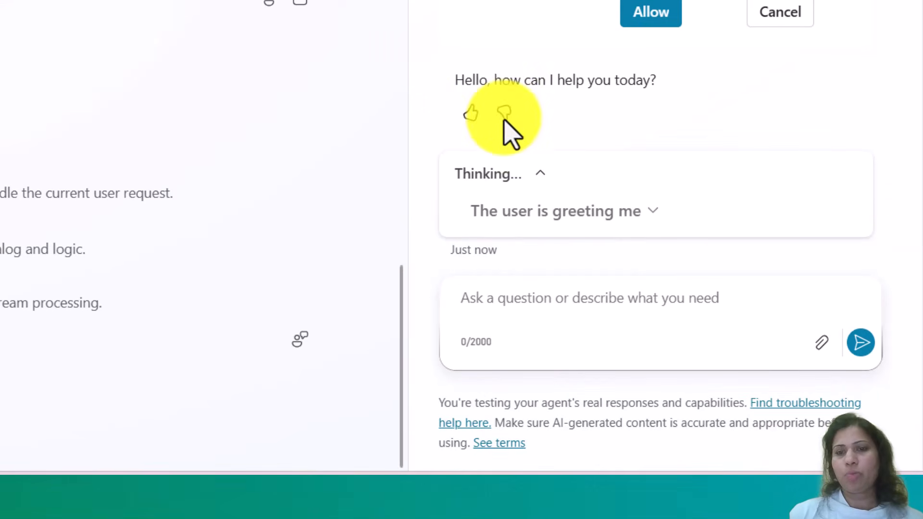
left_click_drag(454, 80, 649, 107)
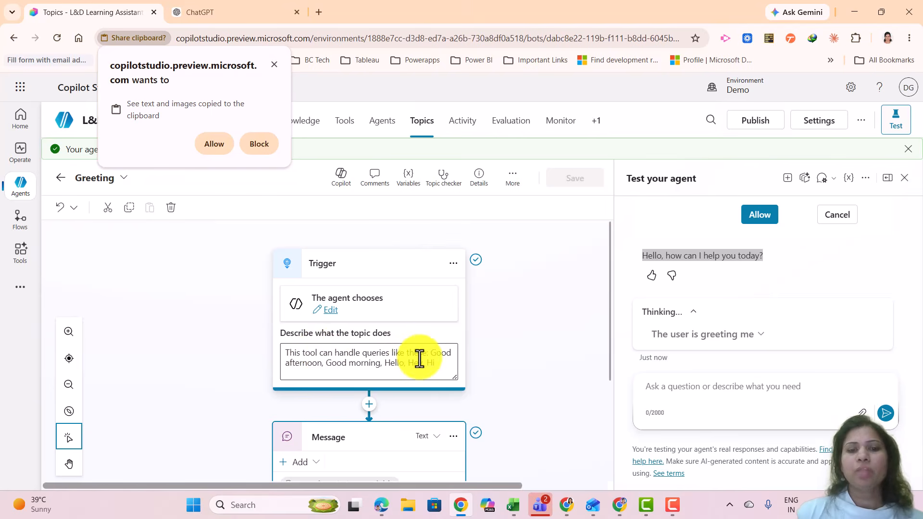
Examine the Greeting topic's trigger description and its message node, then allow the site to access the clipboard
left_click(437, 355)
left_click_drag(437, 356, 456, 364)
left_click(595, 311)
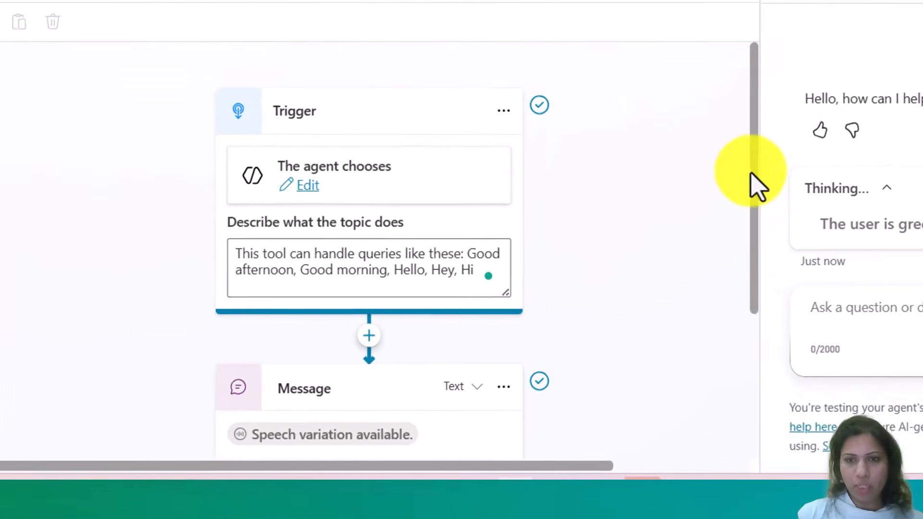
left_click_drag(767, 170, 766, 346)
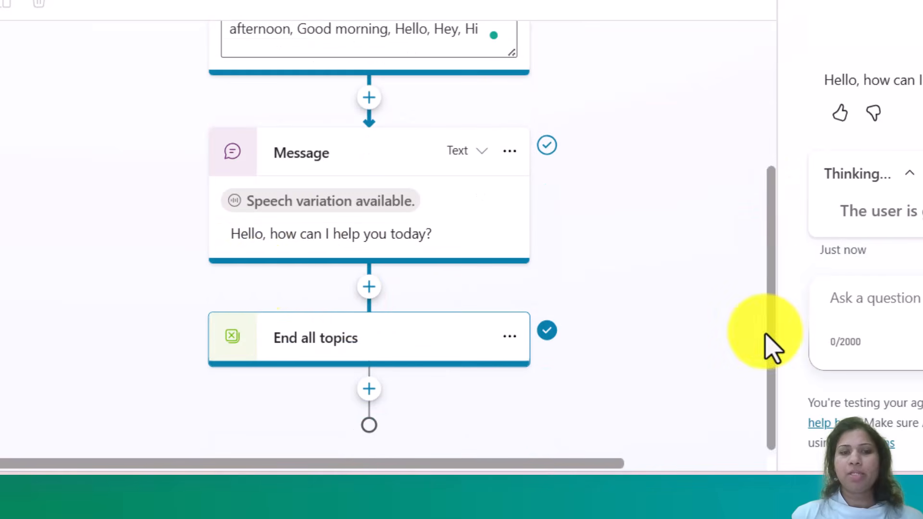
left_click(235, 252)
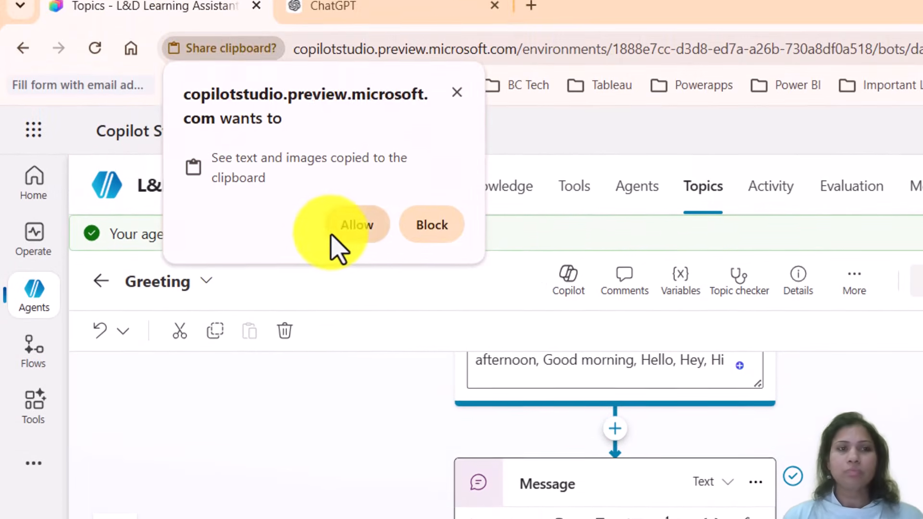
left_click(331, 235)
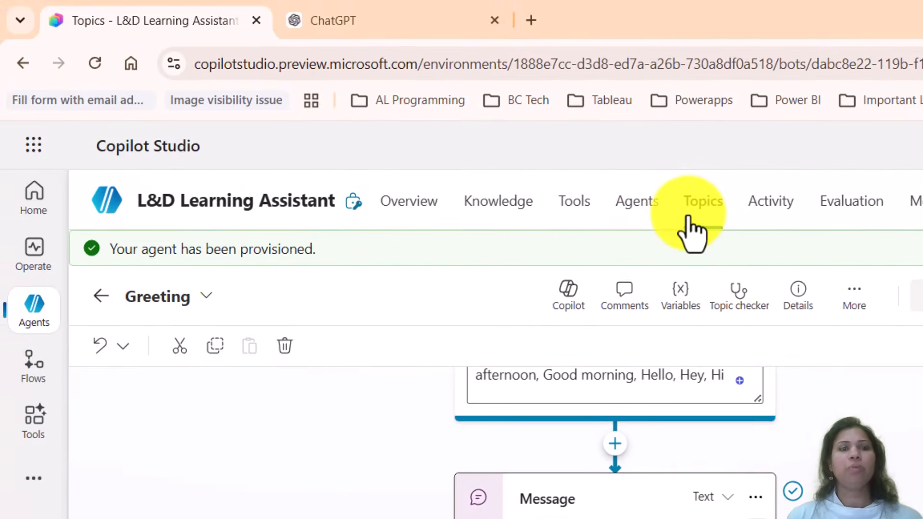
Open the Thank you topic and examine its trigger description and message node
left_click(689, 220)
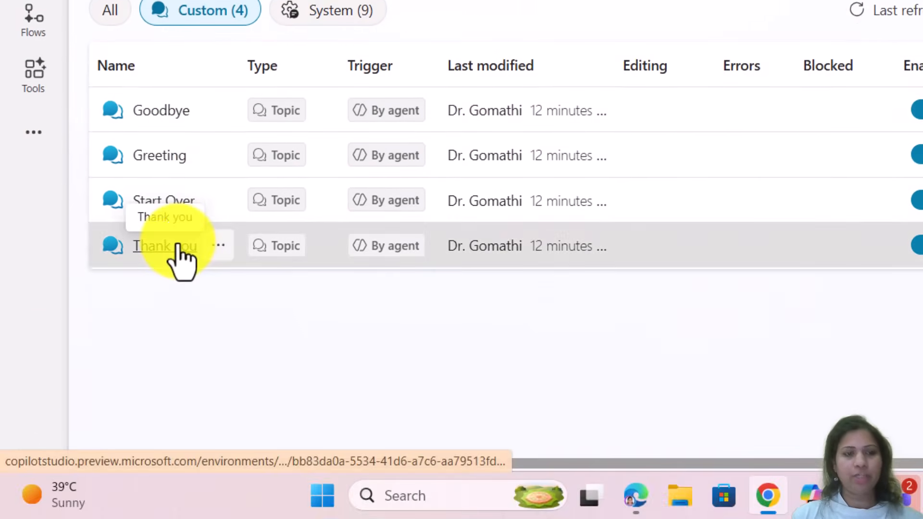
left_click(179, 246)
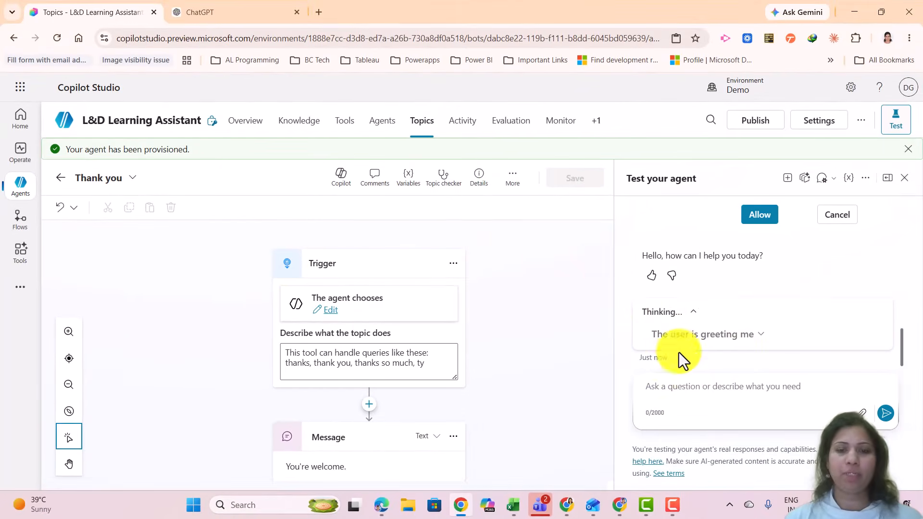
left_click_drag(608, 292, 615, 393)
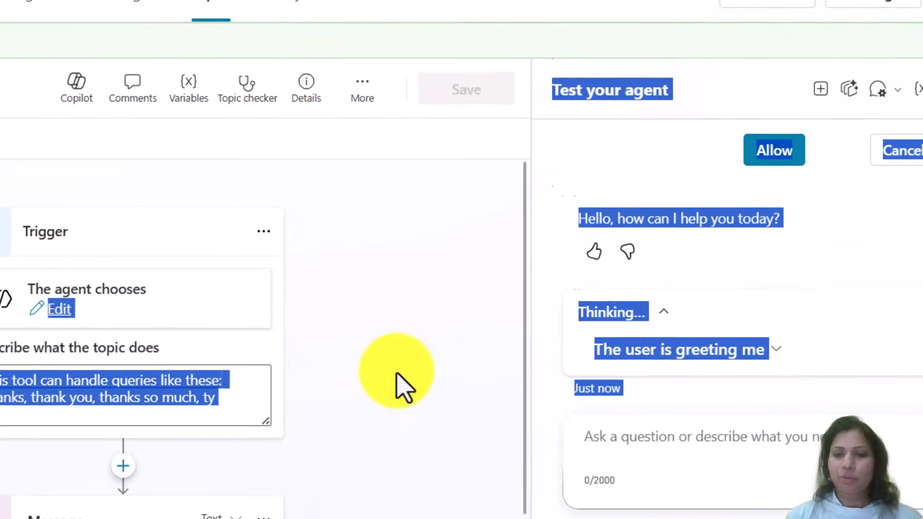
left_click(396, 374)
left_click_drag(525, 352, 525, 488)
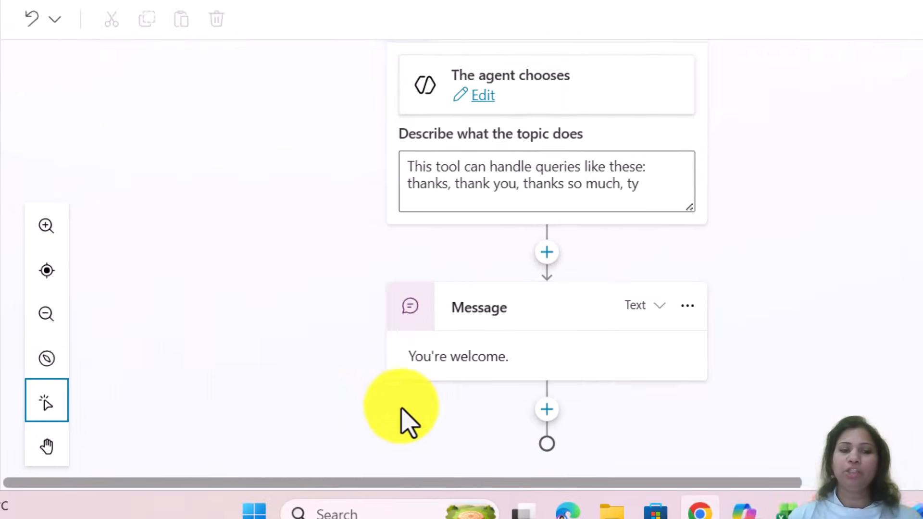
Send "Thank you" in the agent's test chat and read the reply
left_click(644, 437)
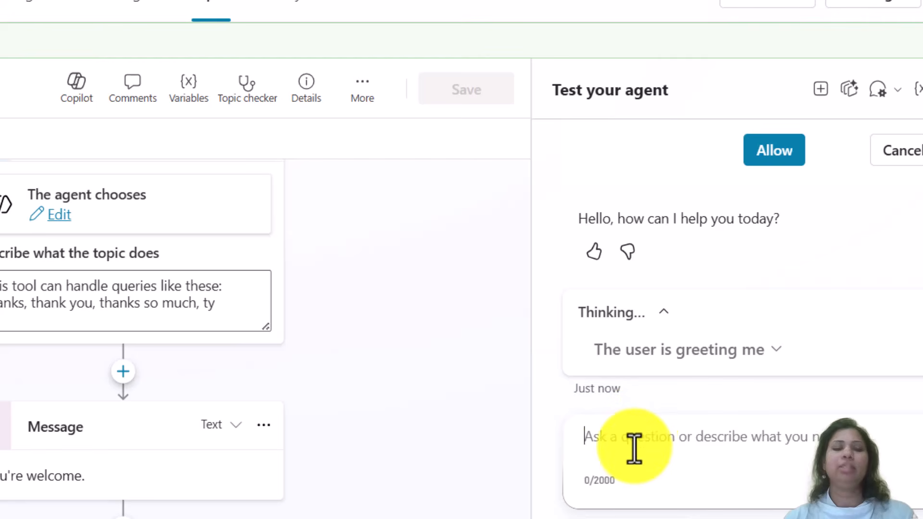
type("Thank you")
key("Return")
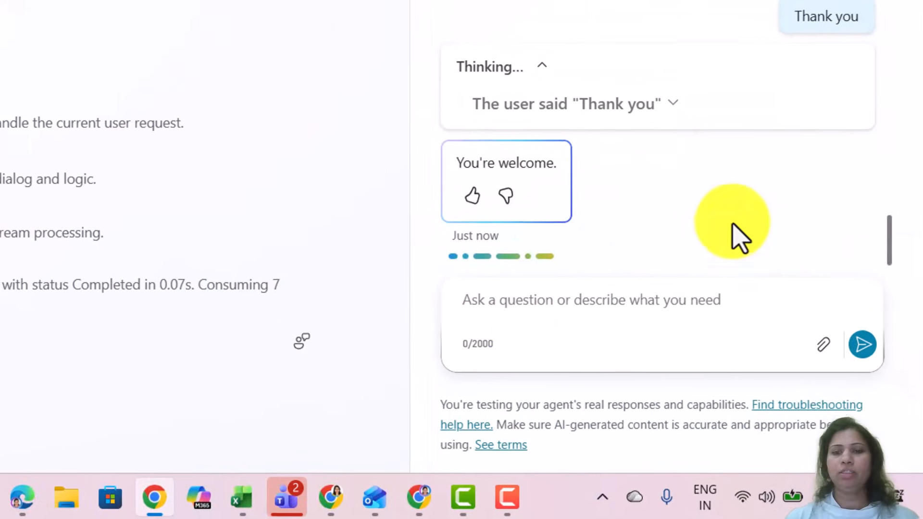
left_click_drag(572, 302, 707, 313)
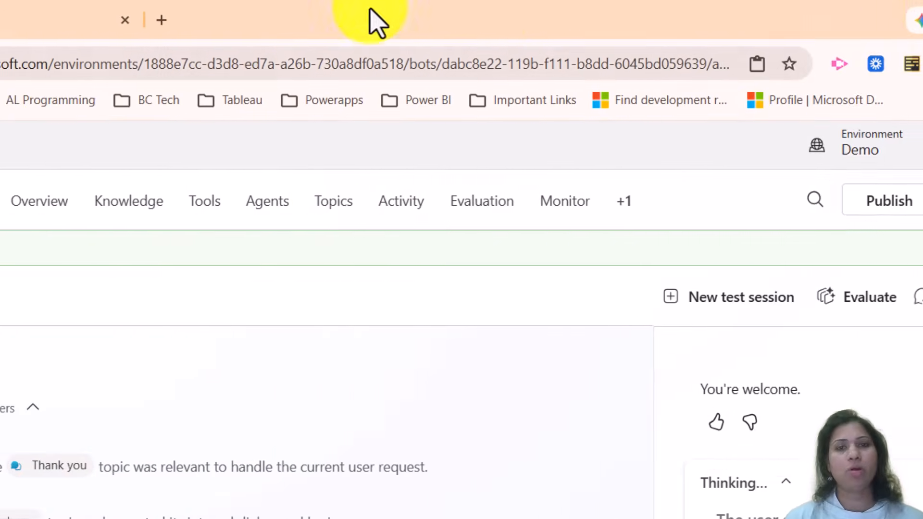
Add a new custom topic from blank and open its trigger description for editing
left_click(212, 131)
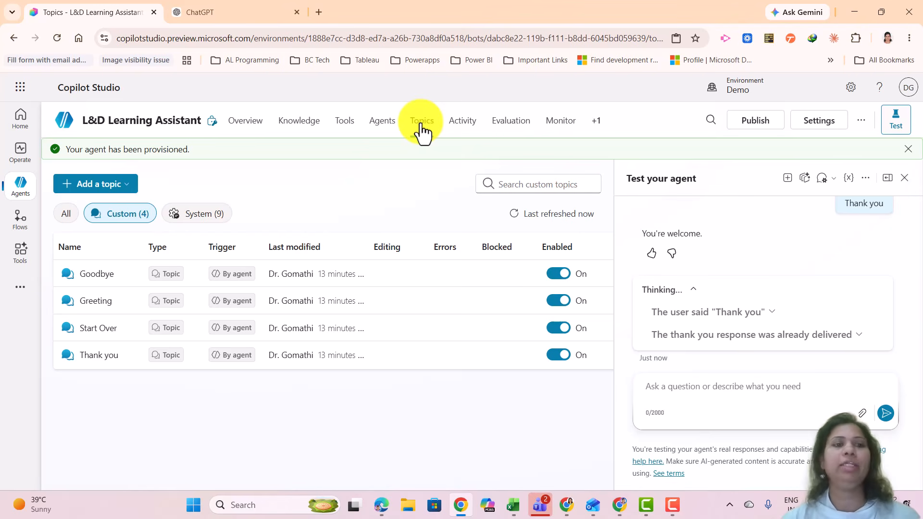
left_click(99, 186)
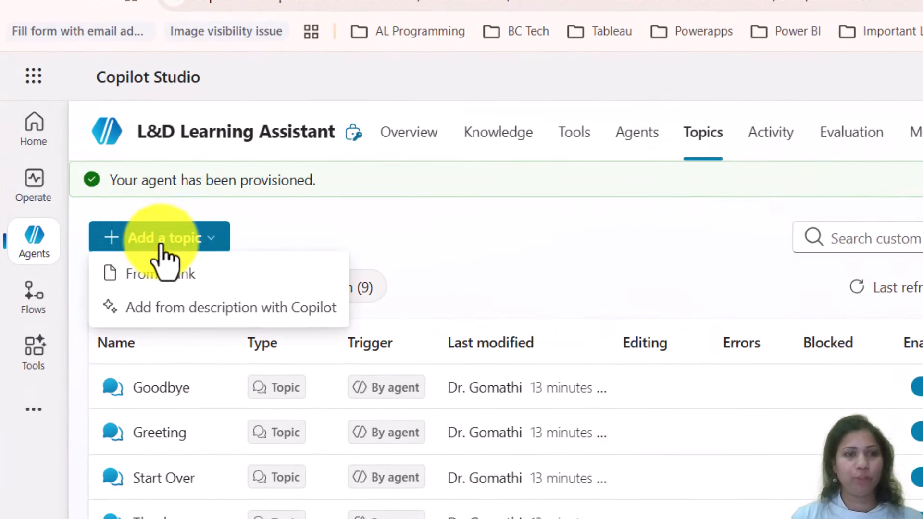
left_click(185, 278)
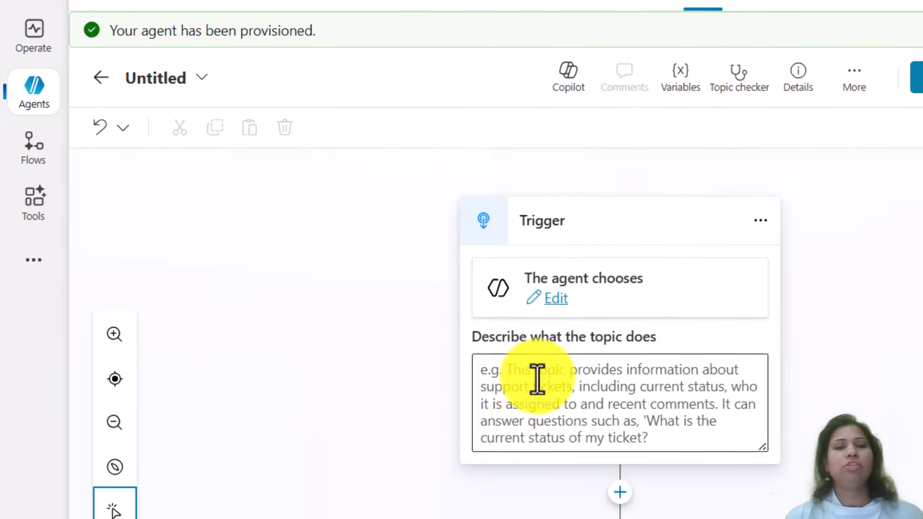
left_click(522, 397)
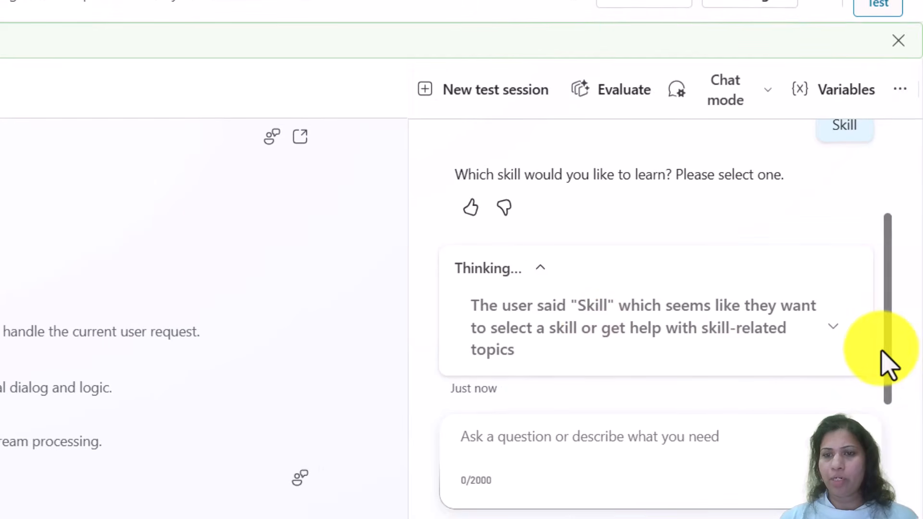
Expand the agent's reasoning about the "Skill" message and send "Power BI" as the reply in the test chat
left_click(832, 326)
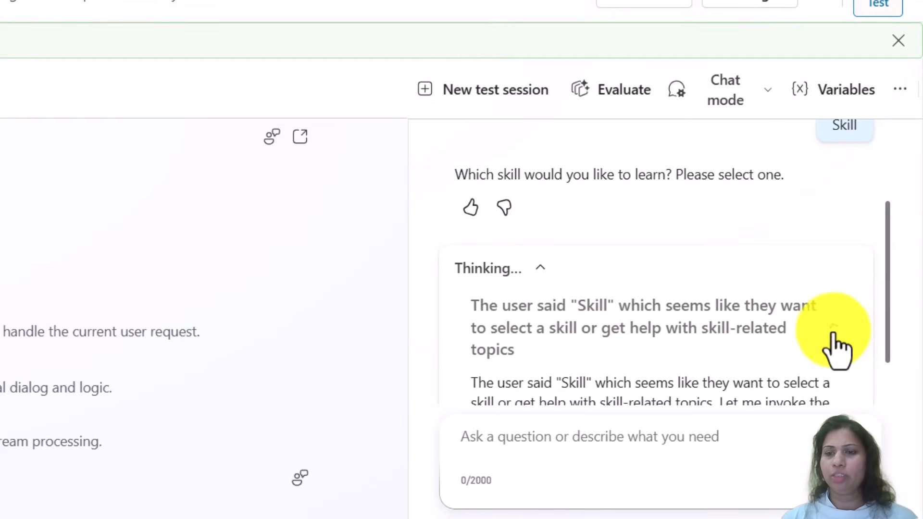
left_click_drag(889, 331, 894, 375)
left_click(552, 434)
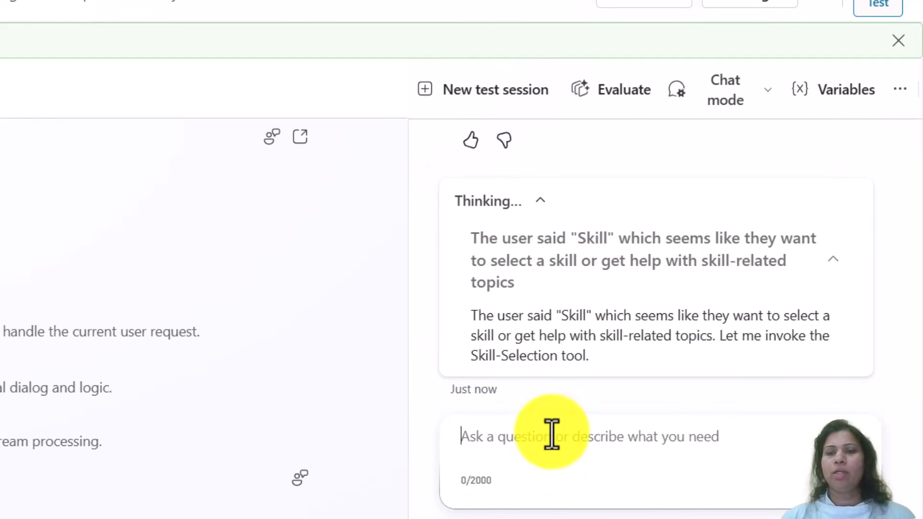
type("Power NBI")
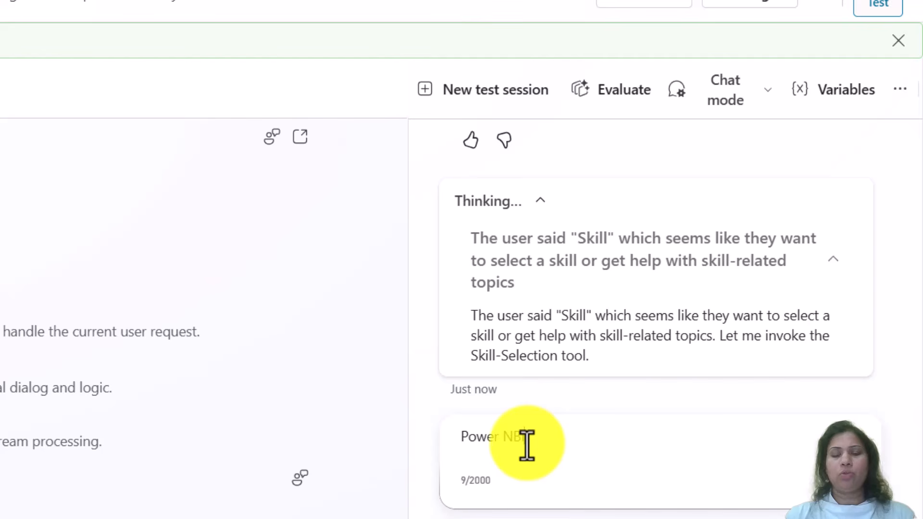
key("BackSpace")
key("BackSpace")
key("BackSpace")
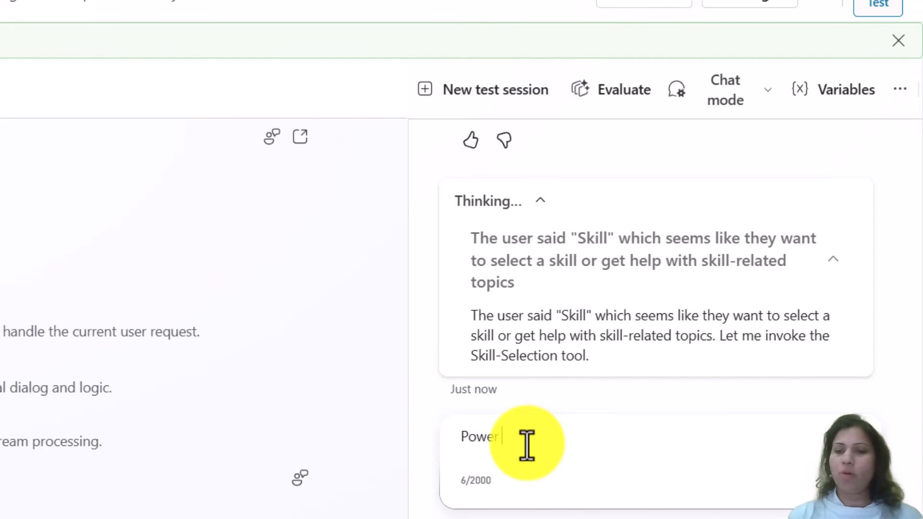
type("BI")
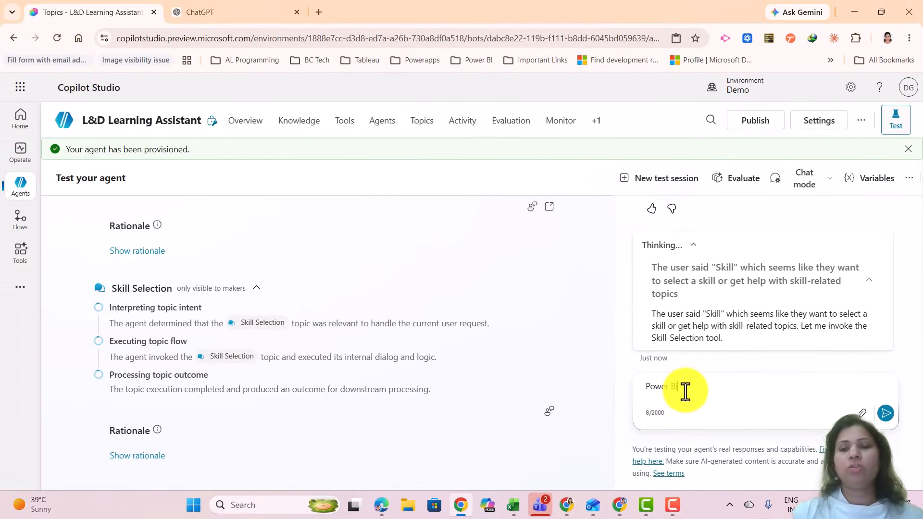
key("Return")
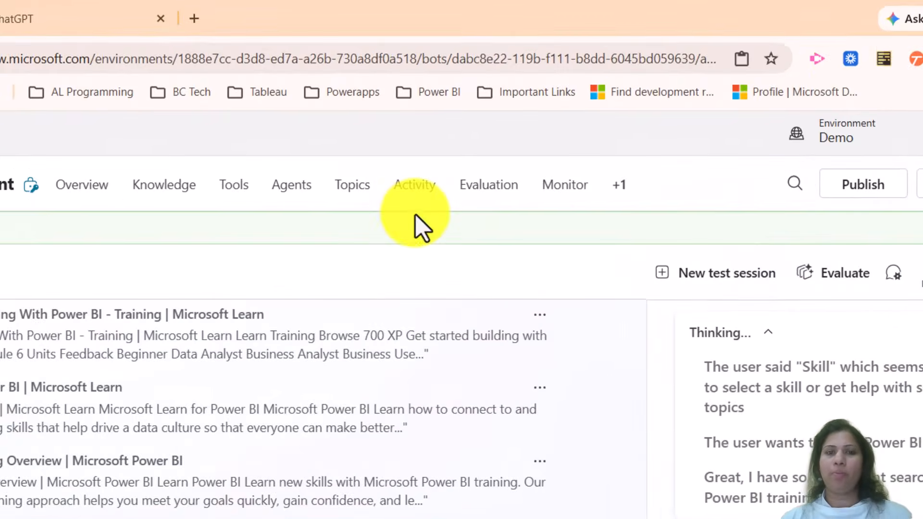
Open the agent's activity list, view the session dated 18/08/26, 18:44, and return to the list
left_click(417, 191)
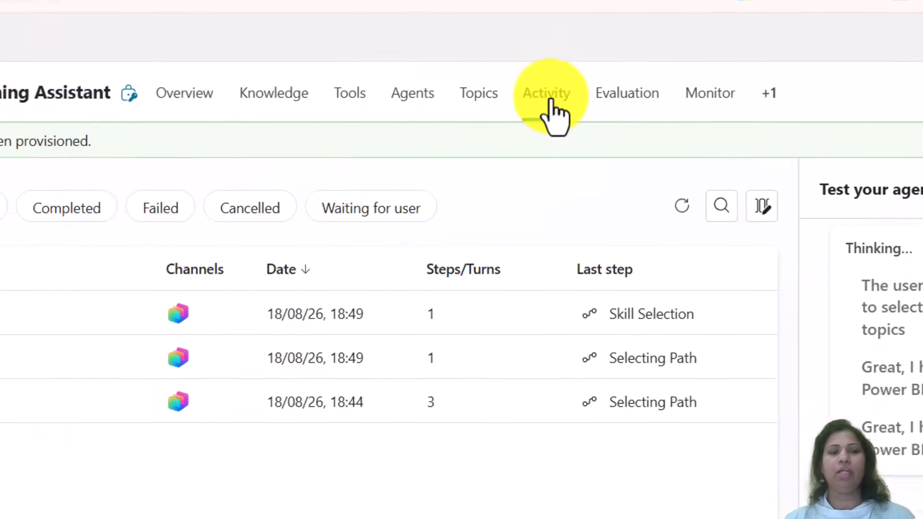
left_click_drag(261, 407, 332, 410)
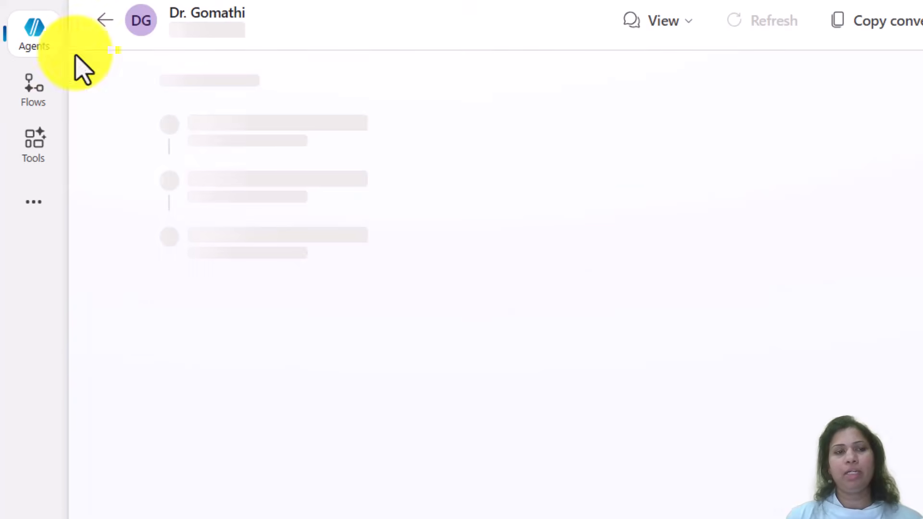
mouse_move(23, 29)
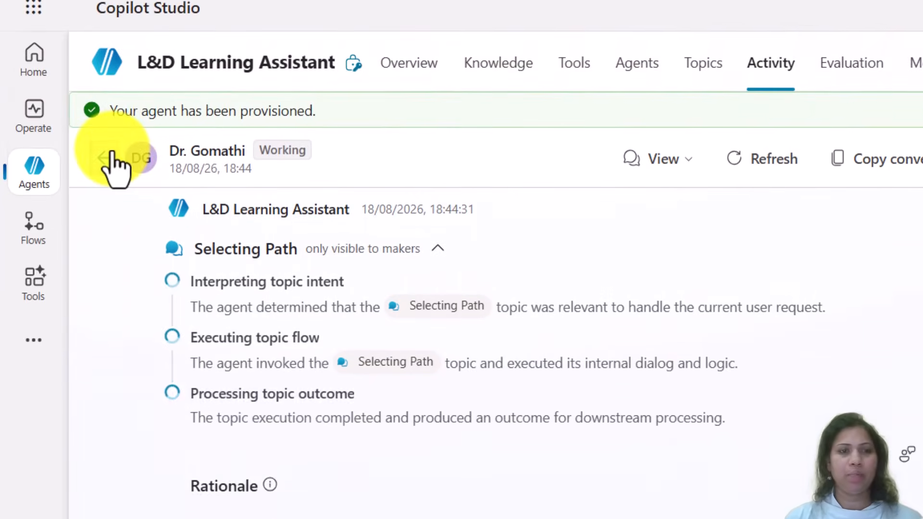
left_click(105, 19)
Open a new evaluation to view its data set options and review the agent's Monitor page
left_click(851, 202)
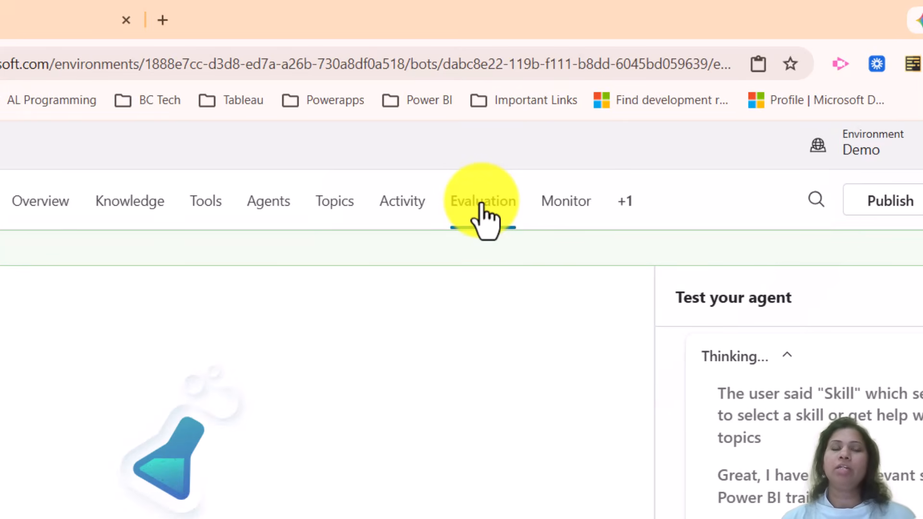
left_click(342, 435)
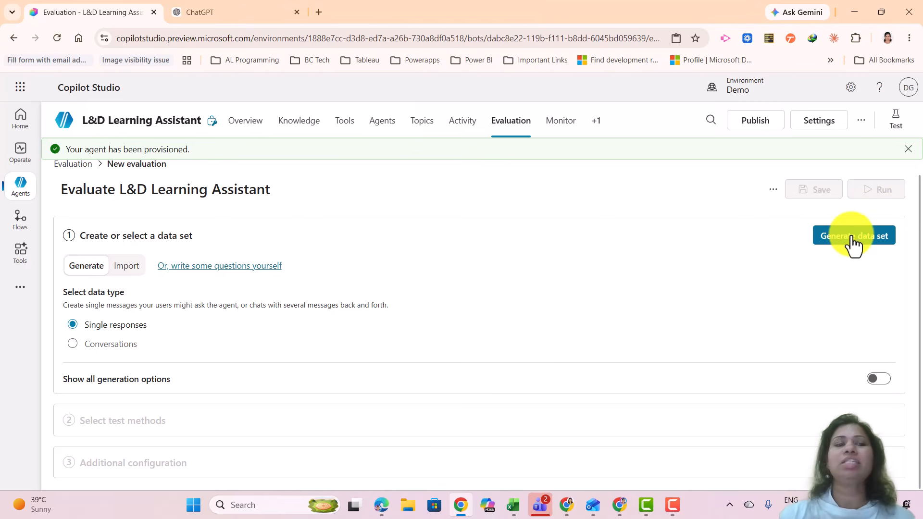
left_click(558, 126)
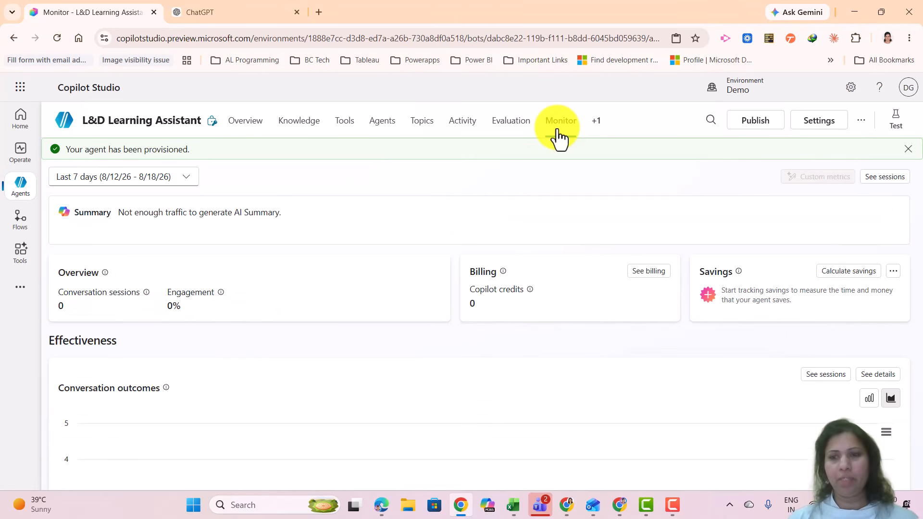
left_click_drag(920, 186, 922, 212)
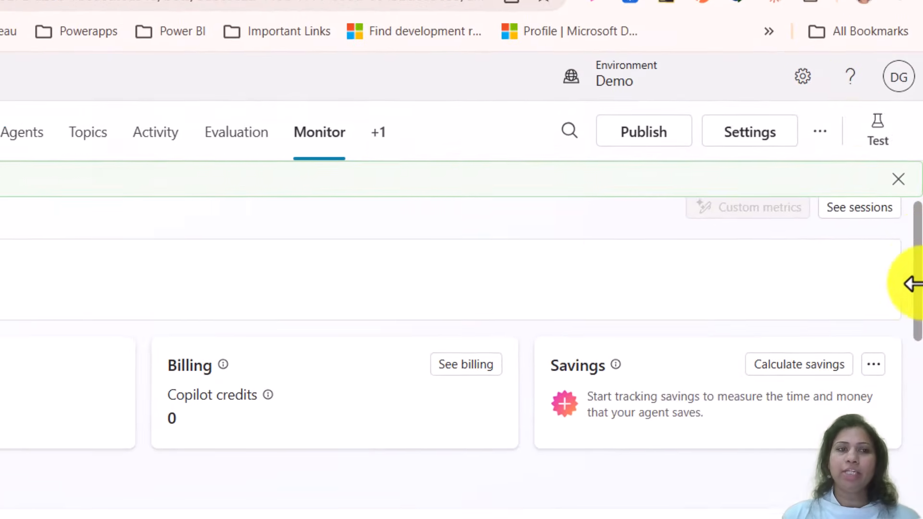
left_click_drag(921, 283, 920, 146)
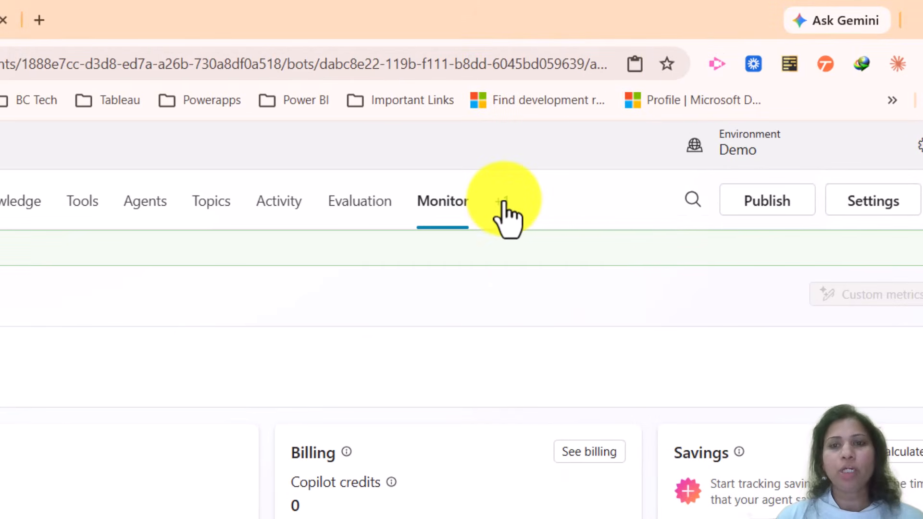
Open the agent's Channels page and examine the available channels and the notice about Microsoft authentication
left_click(498, 205)
left_click(503, 202)
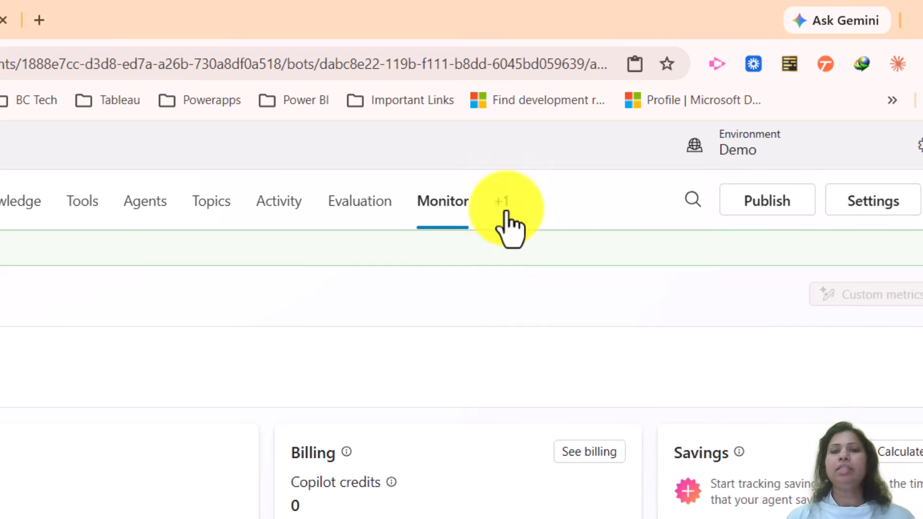
left_click(506, 212)
left_click(511, 253)
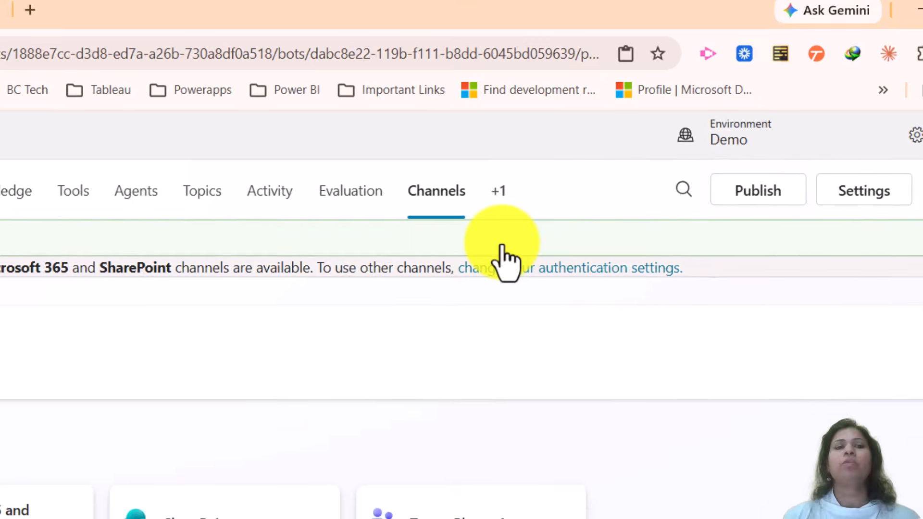
left_click_drag(918, 293, 917, 393)
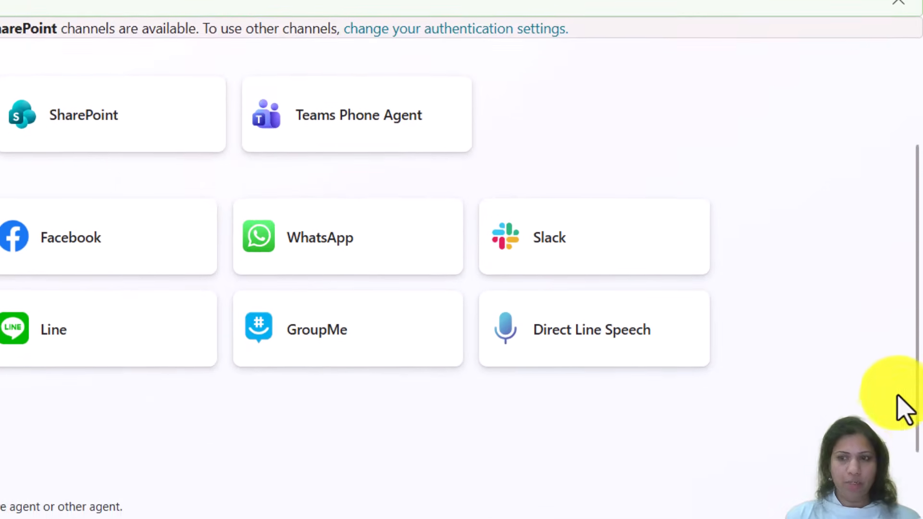
scroll(906, 294, "down", 3)
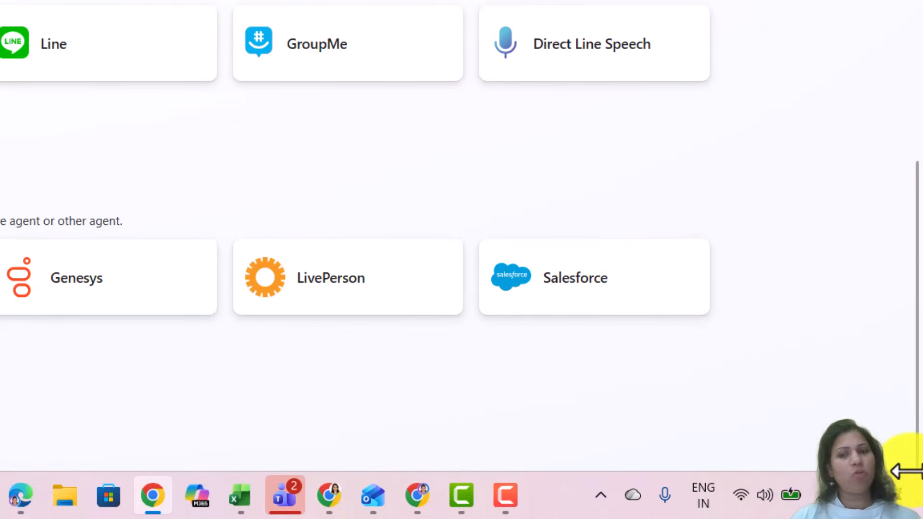
left_click_drag(916, 419, 918, 96)
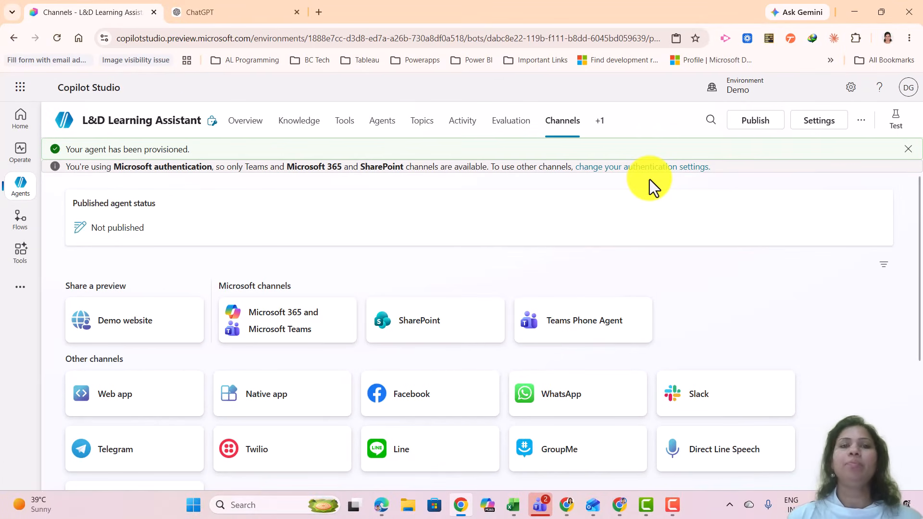
left_click_drag(114, 166, 498, 175)
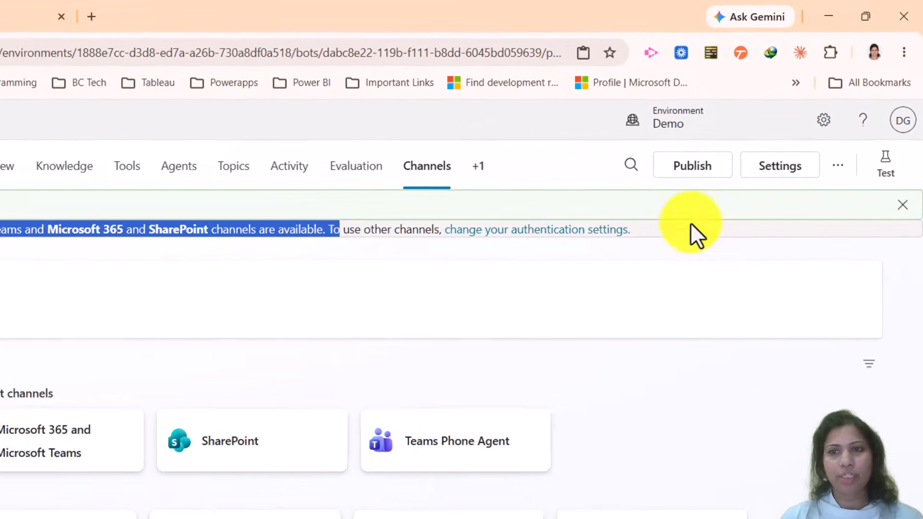
Set the agent's security authentication to No authentication, save and confirm the change, and return to the Security settings
left_click(776, 168)
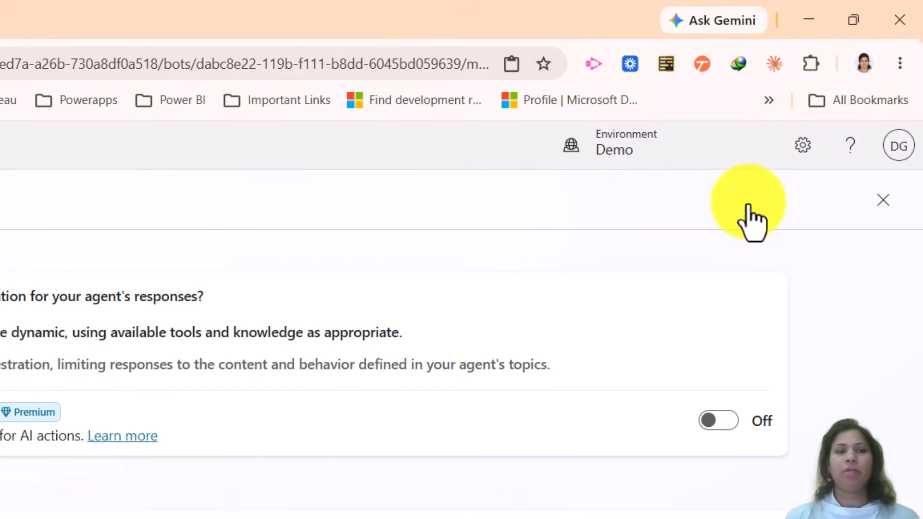
left_click(110, 208)
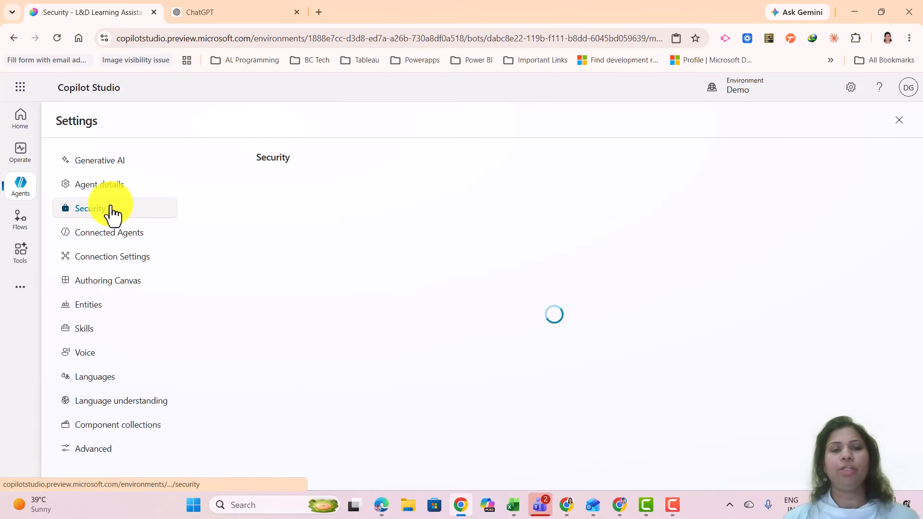
left_click(486, 194)
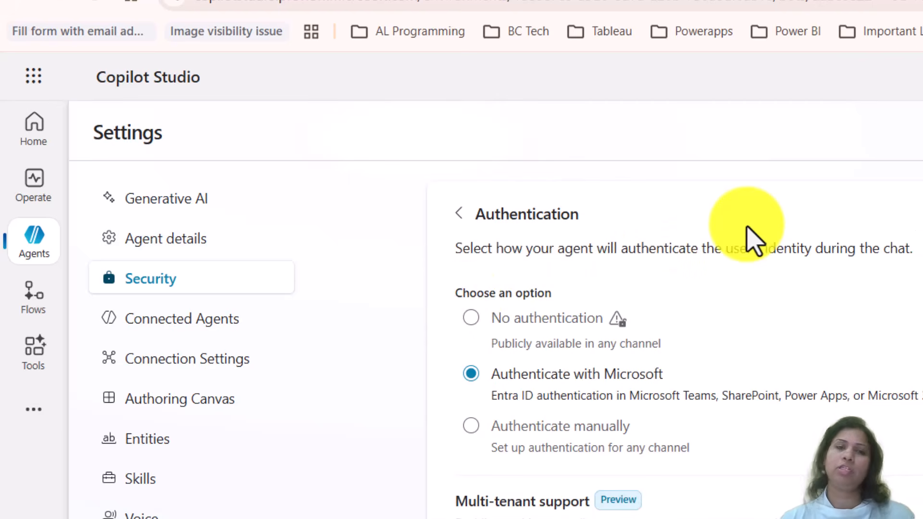
left_click(527, 339)
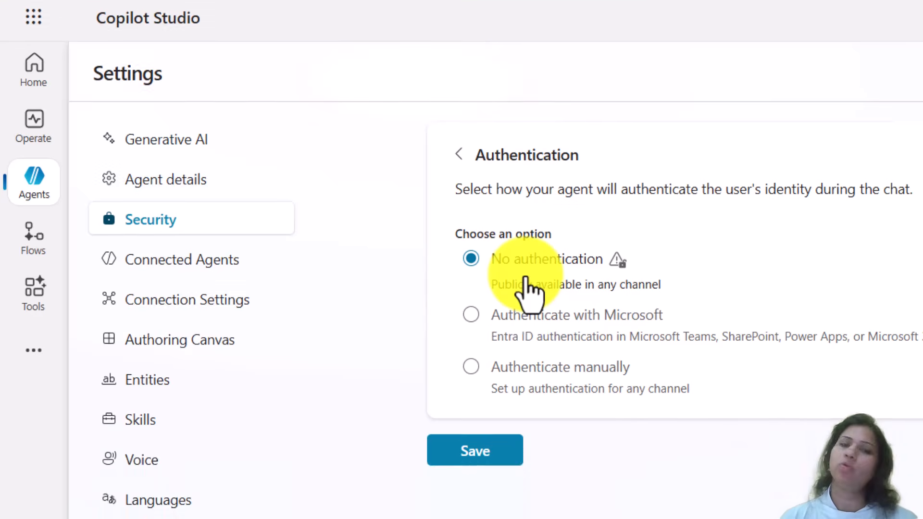
left_click(476, 510)
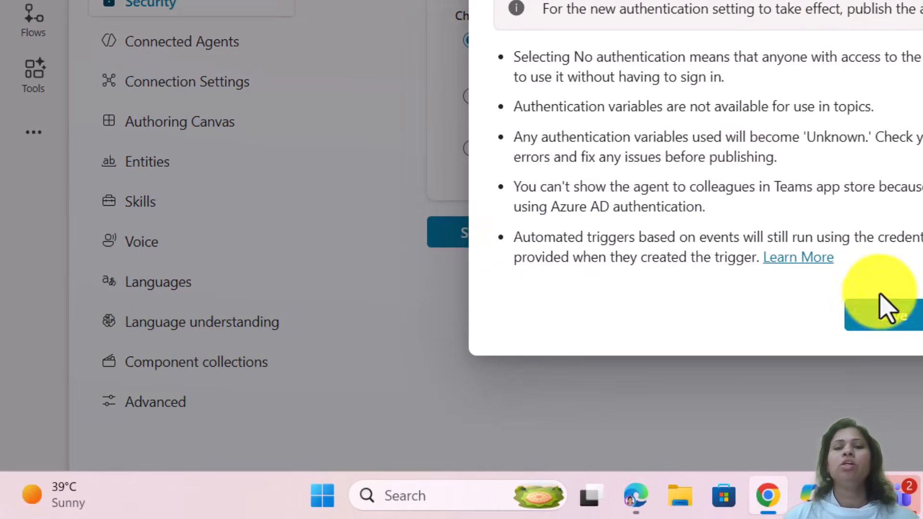
left_click(879, 310)
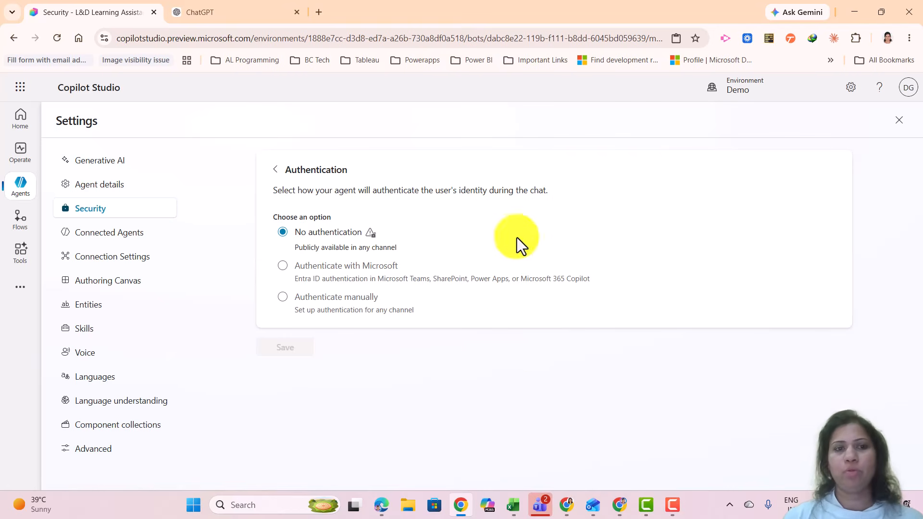
left_click(275, 169)
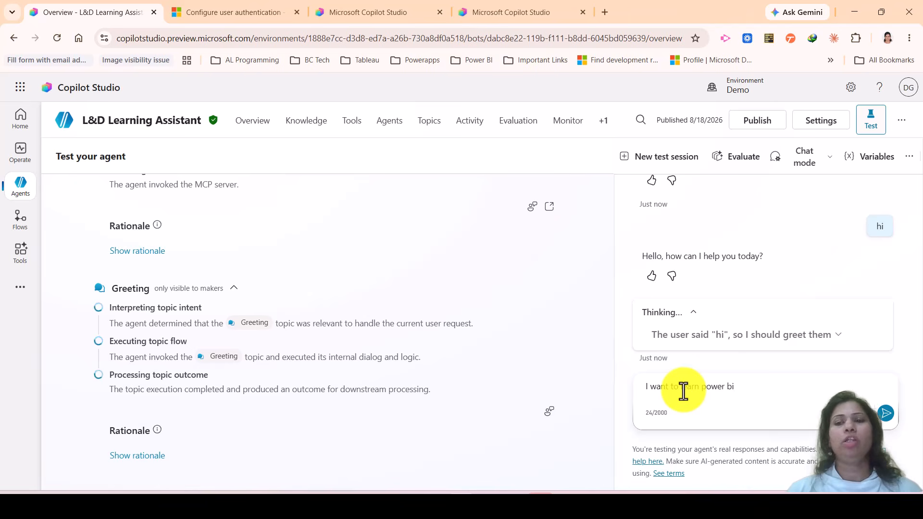
Send "I want to learn power bi" in the agent's test chat and review the full response with its learning resources
key("Return")
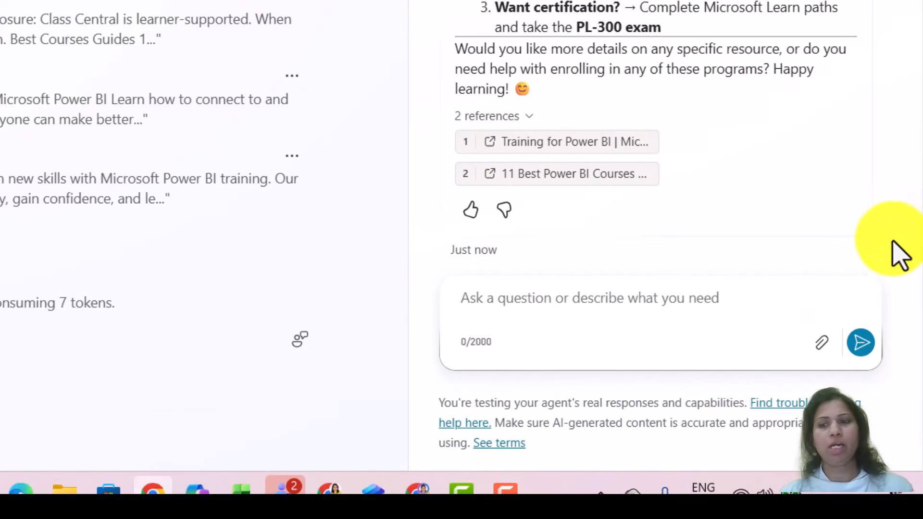
left_click_drag(890, 247, 899, 59)
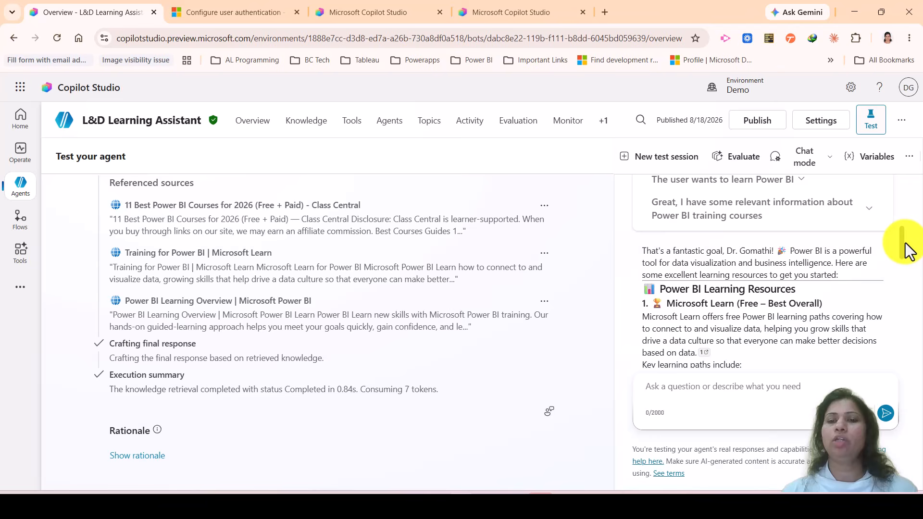
left_click_drag(909, 251, 920, 344)
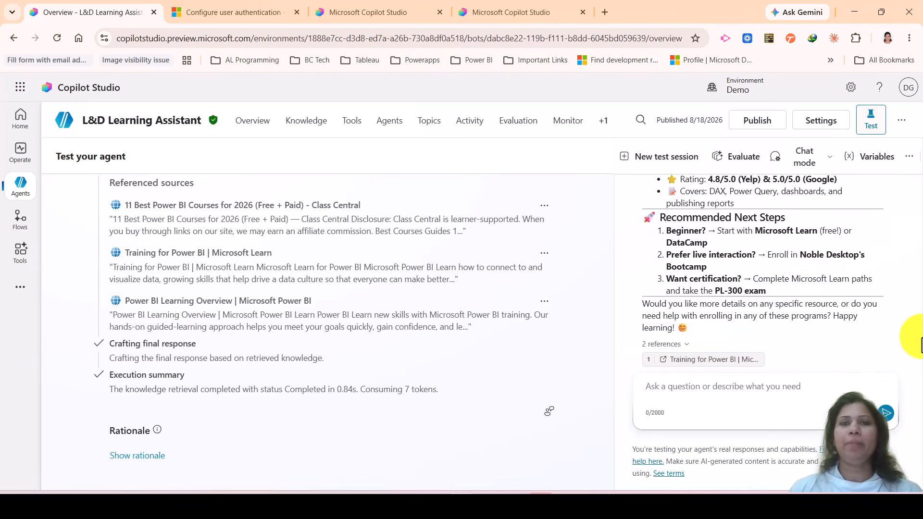